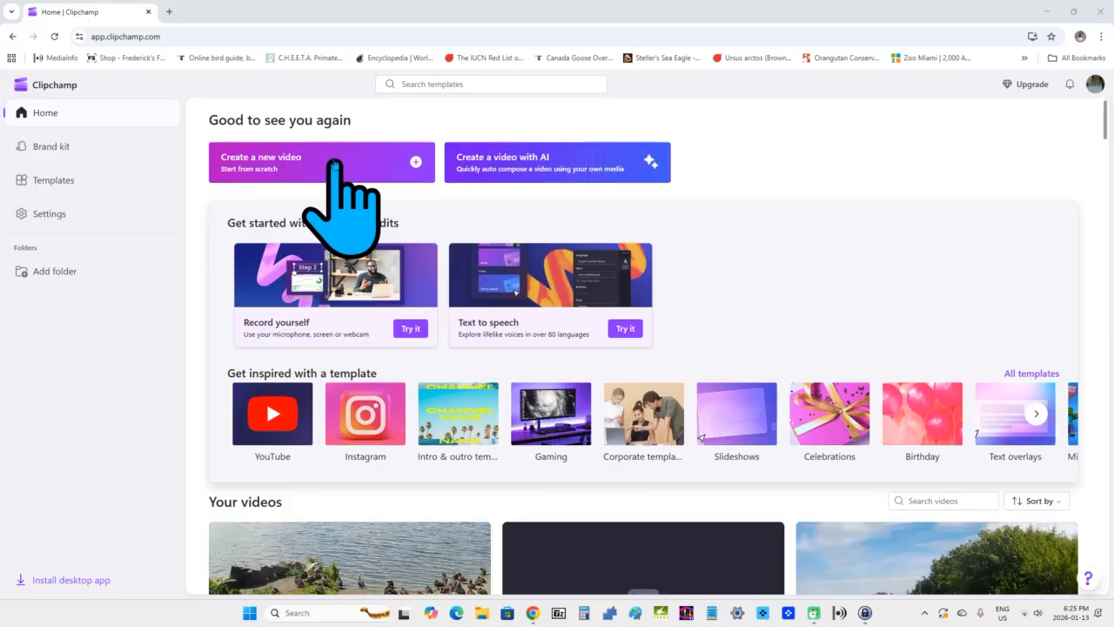
Step: Create a new video titled "hard wipe up transition" with the Wide 16:9 aspect ratio
click(334, 164)
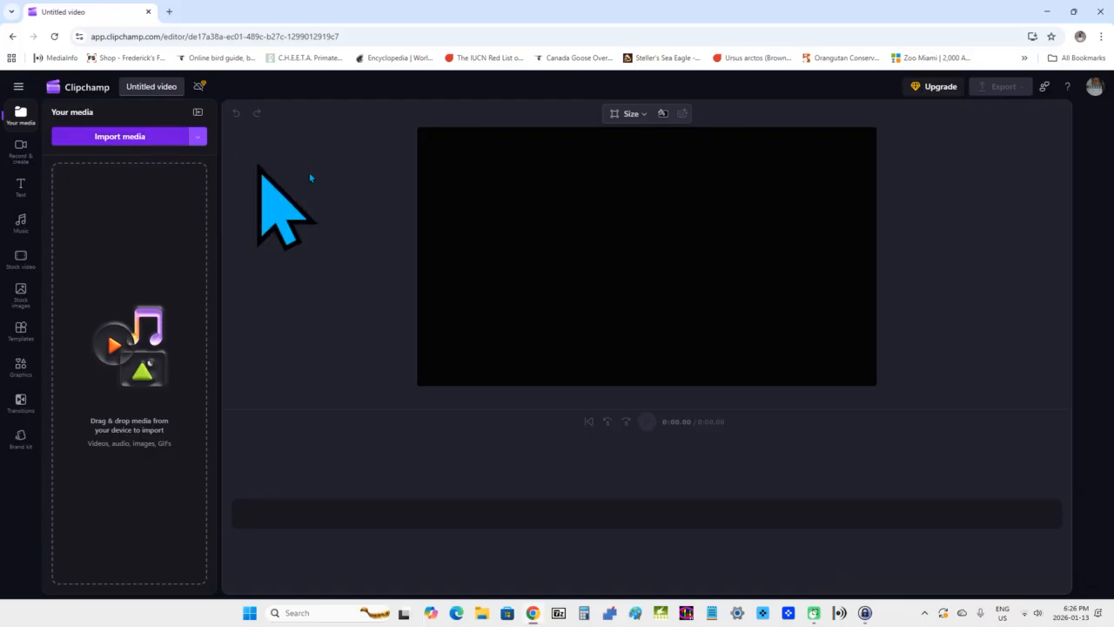
click(124, 87)
key(BackSpace)
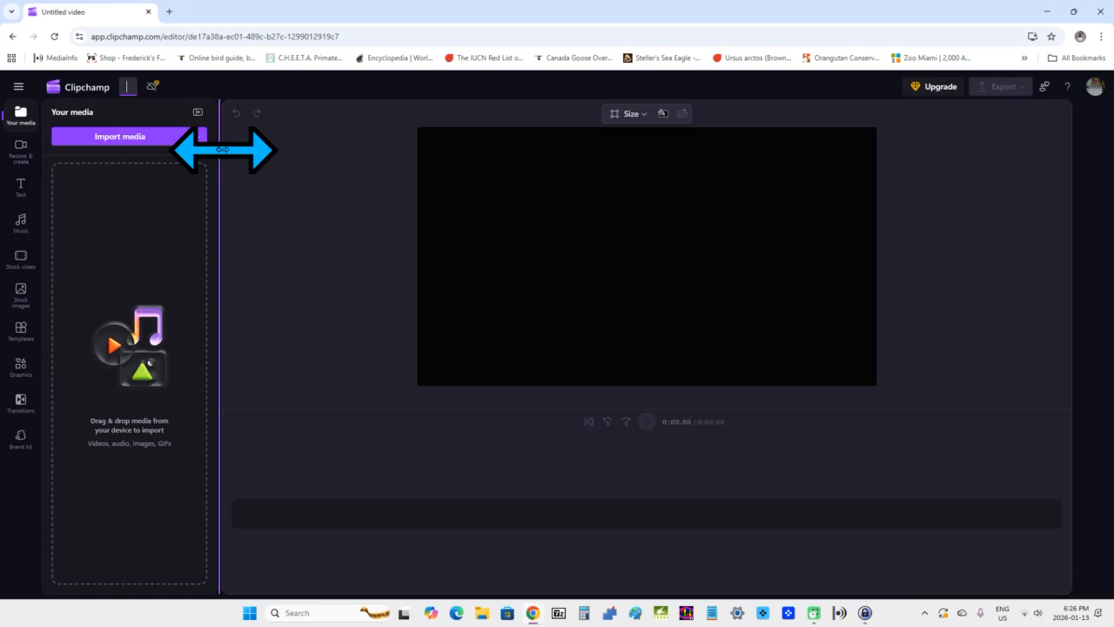
text(hard wipe up)
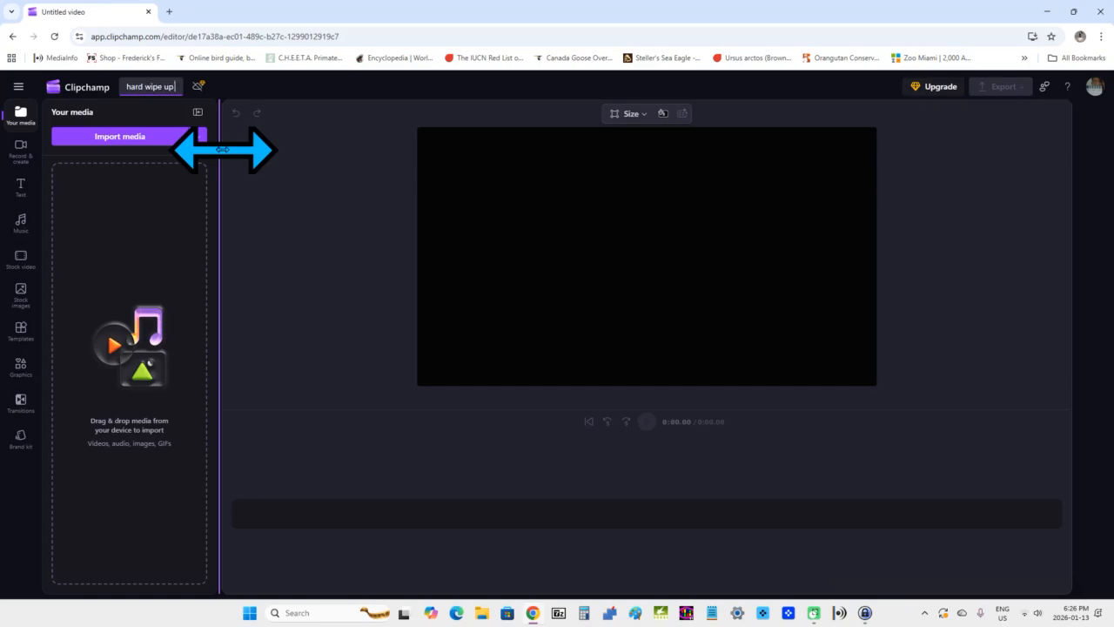
text( transition)
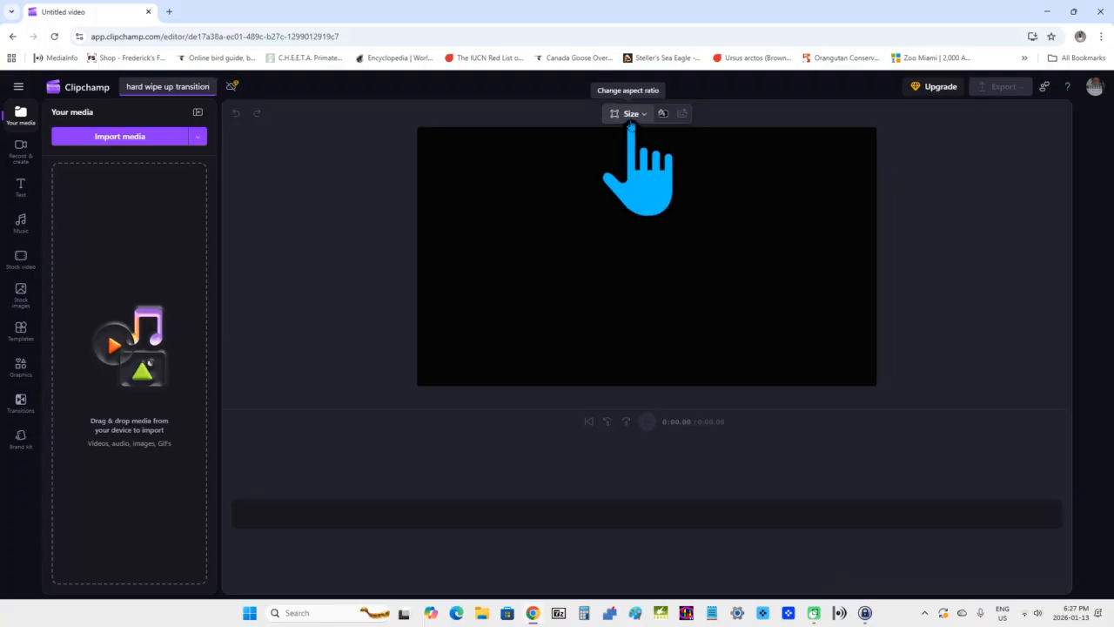
click(630, 123)
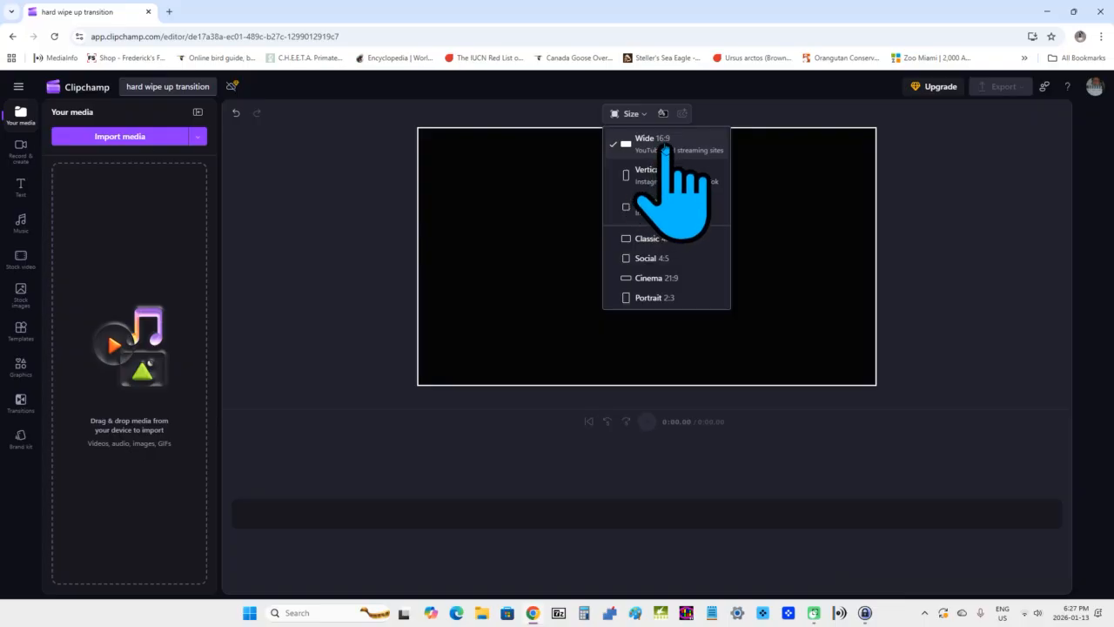
click(665, 146)
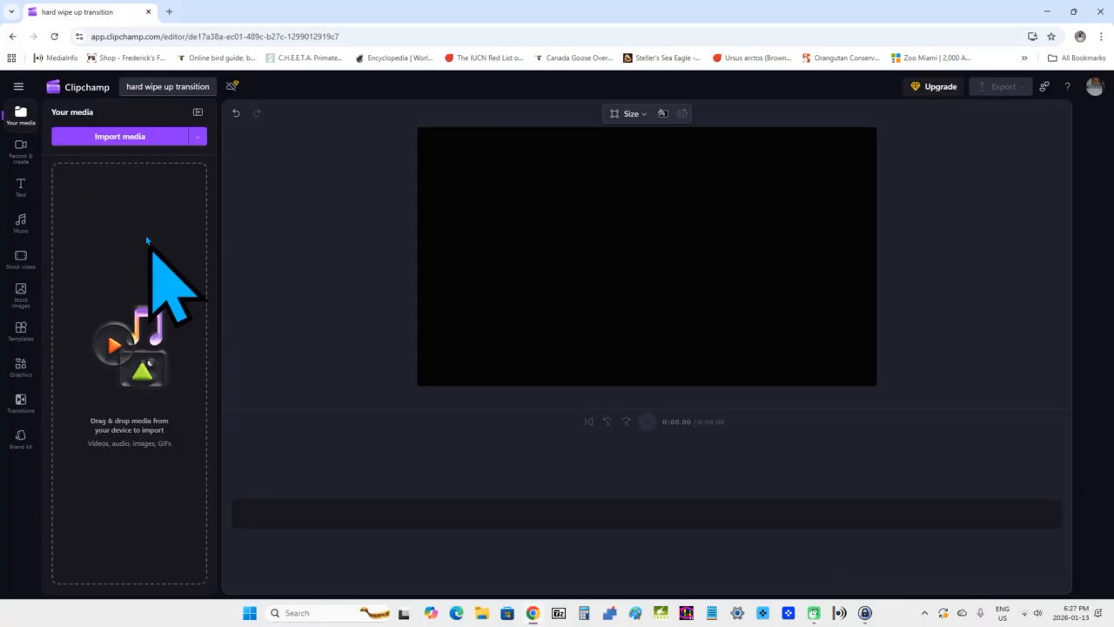
Step: Import the clips 20250831_115719 and 20250831_120719_01 from the Desktop folder sample clips > clipchamp > hard wipe up transition
click(118, 138)
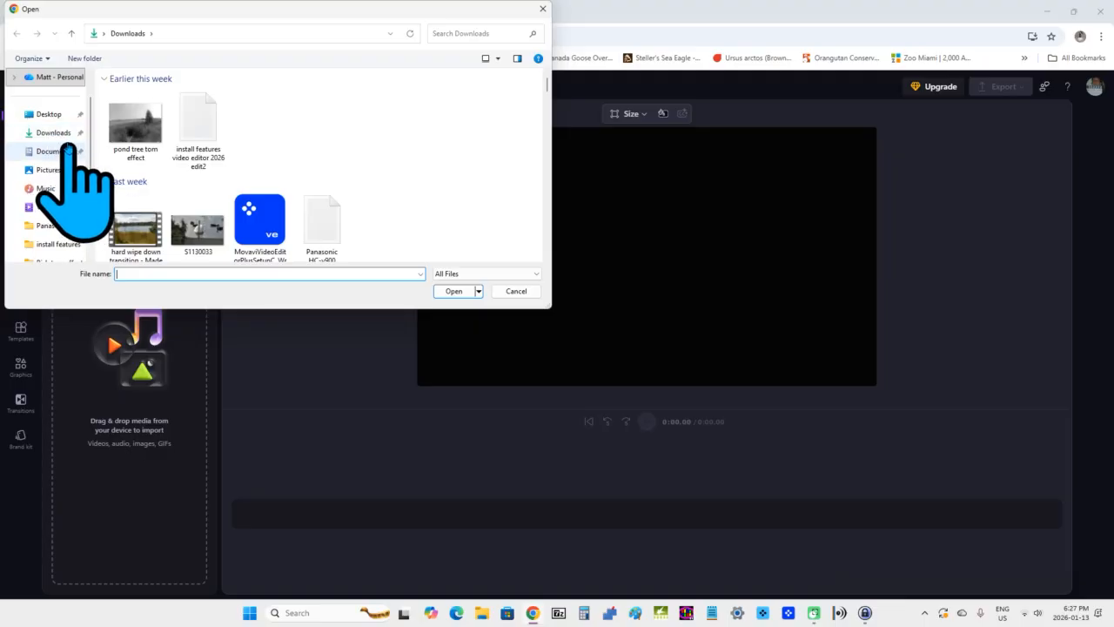
click(46, 117)
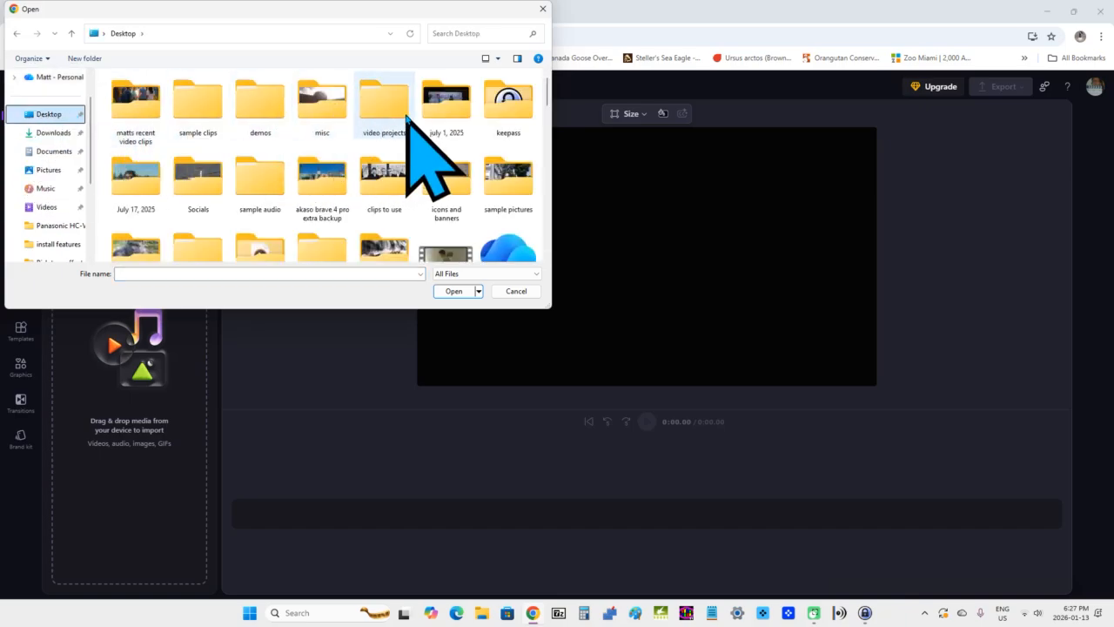
scroll(401, 140, down, 1)
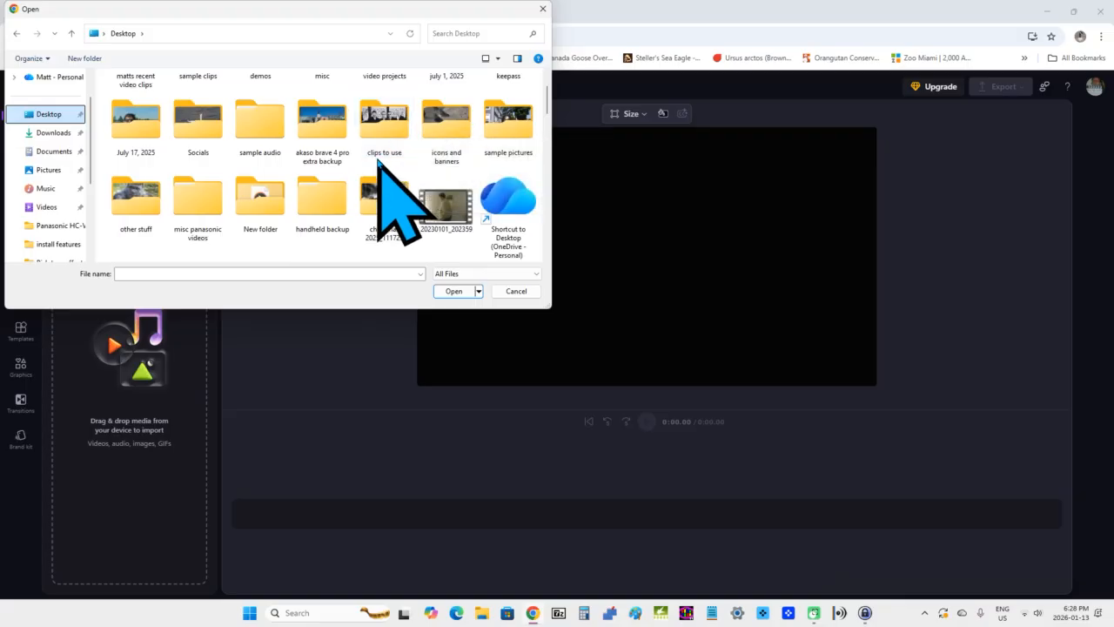
scroll(291, 243, down, 1)
scroll(292, 243, up, 2)
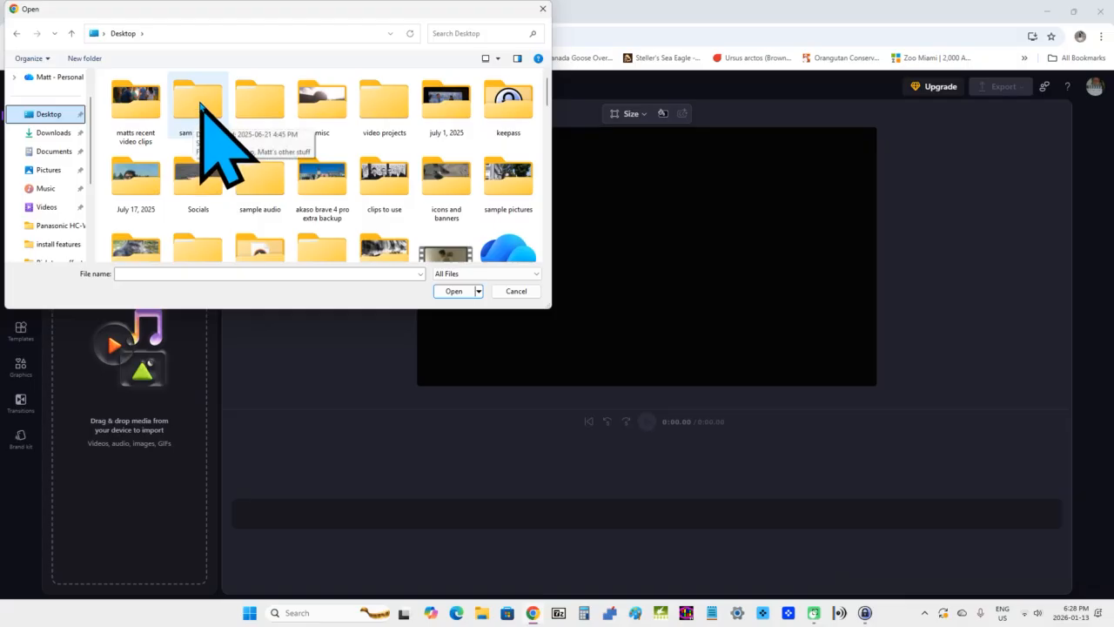
double_click(201, 103)
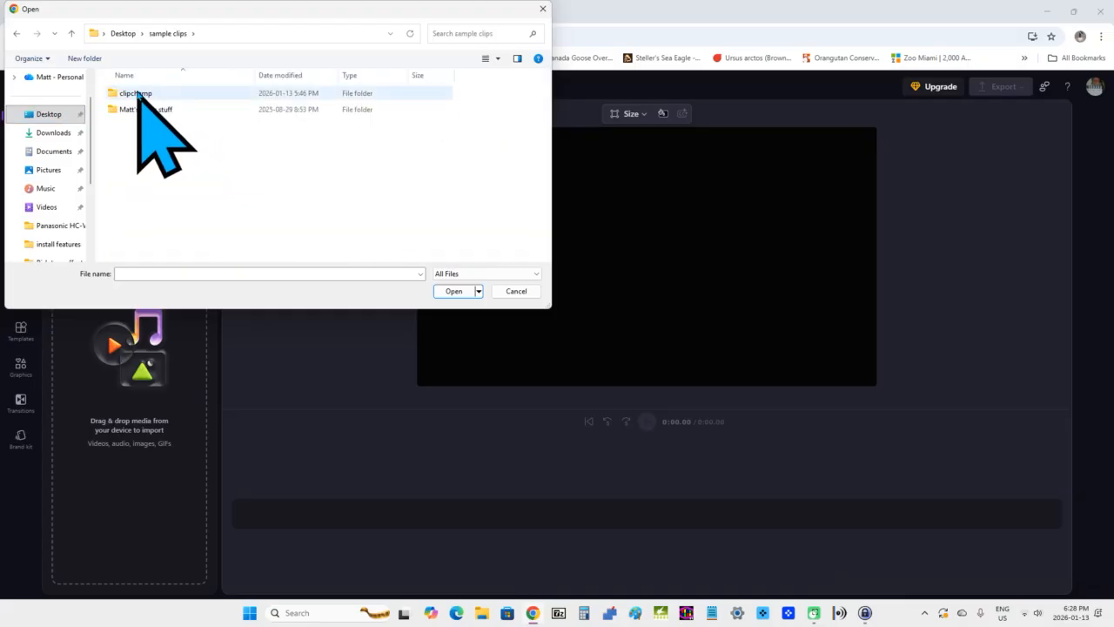
double_click(137, 93)
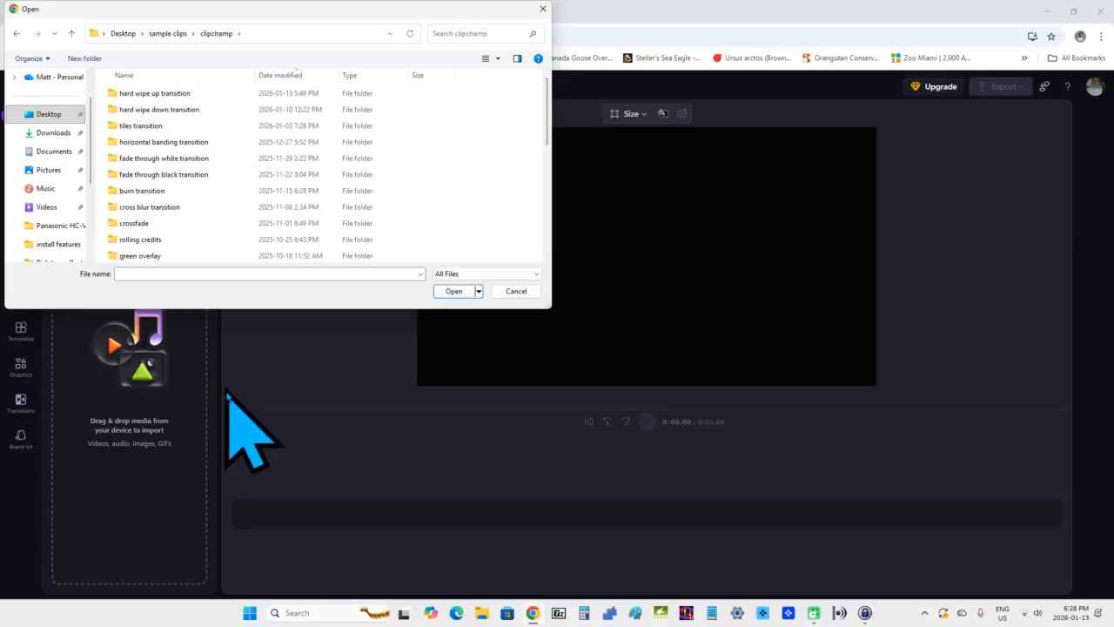
double_click(179, 94)
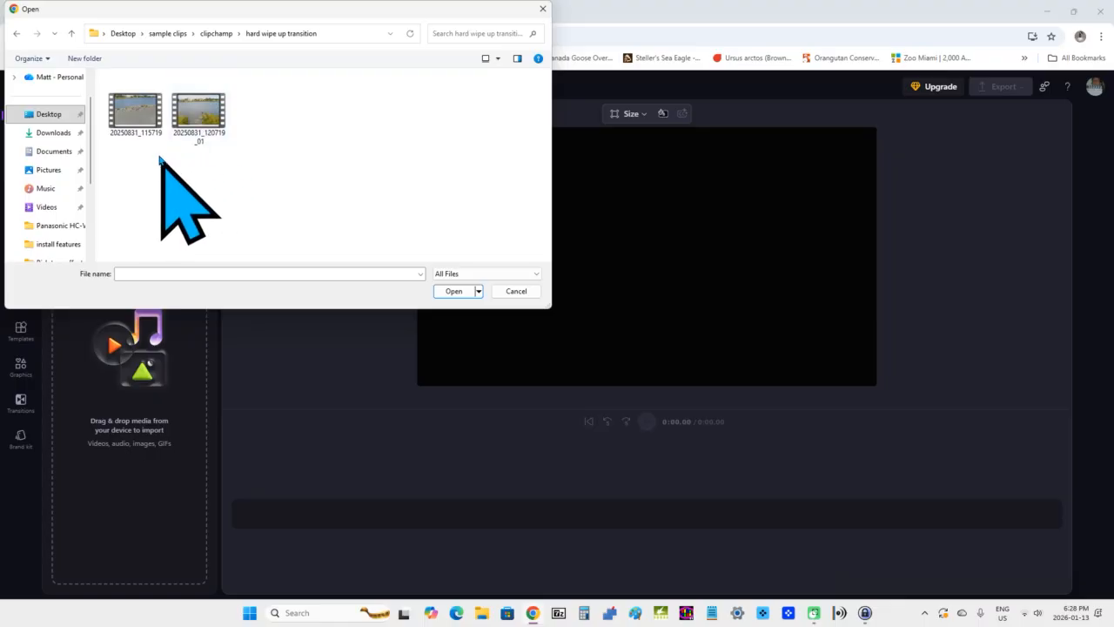
click(199, 124)
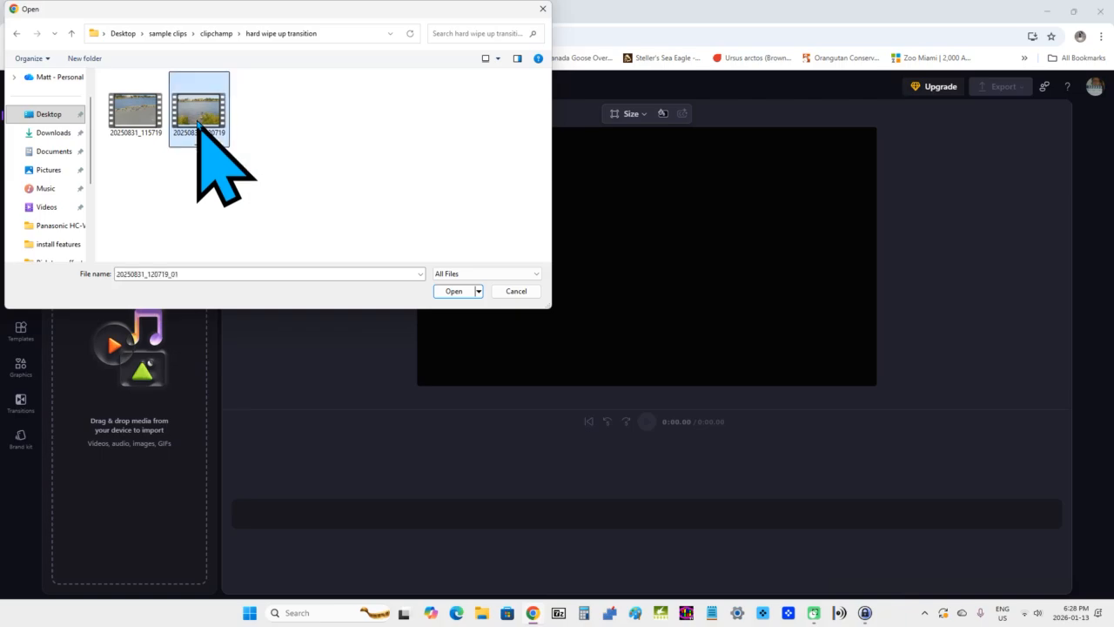
ctrl+click(135, 121)
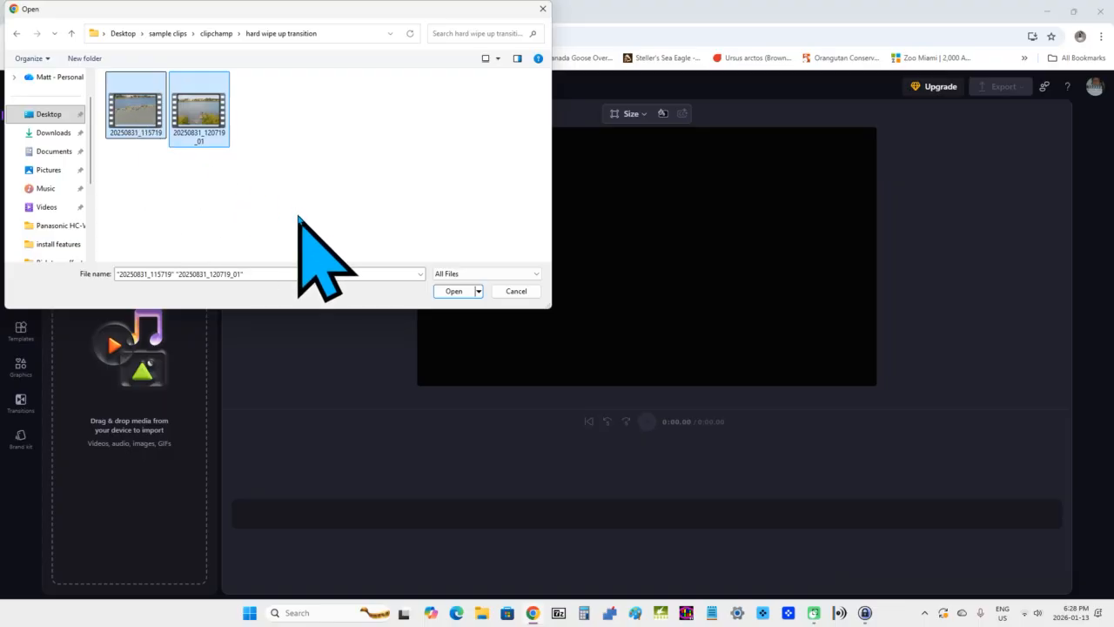
click(452, 292)
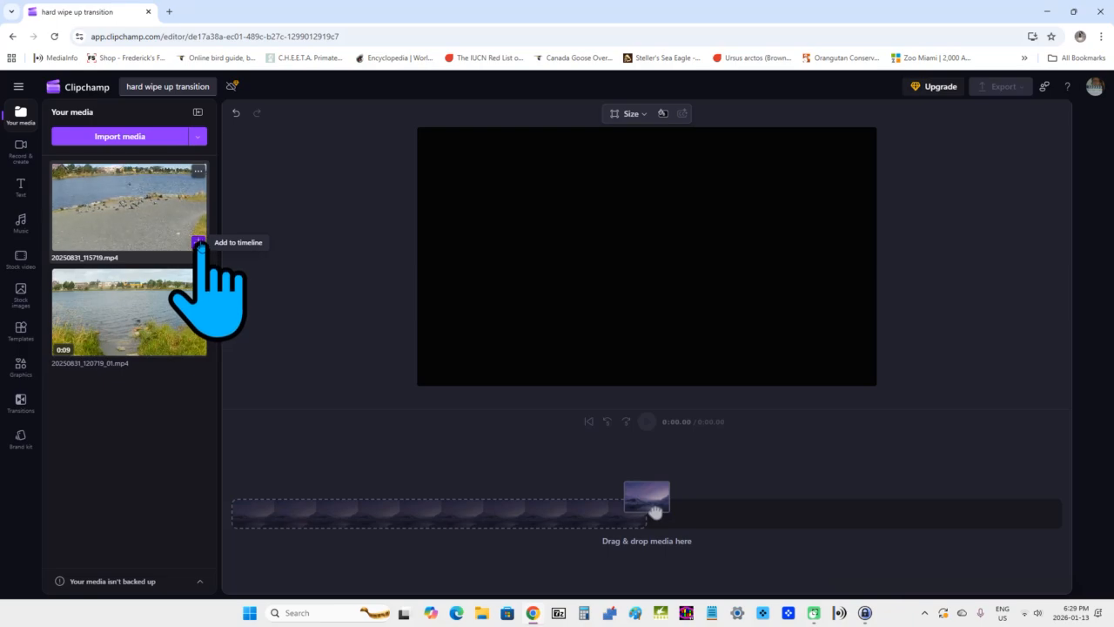
Step: Add 20250831_115719.mp4 to the timeline, followed by 20250831_120719_01.mp4
click(199, 244)
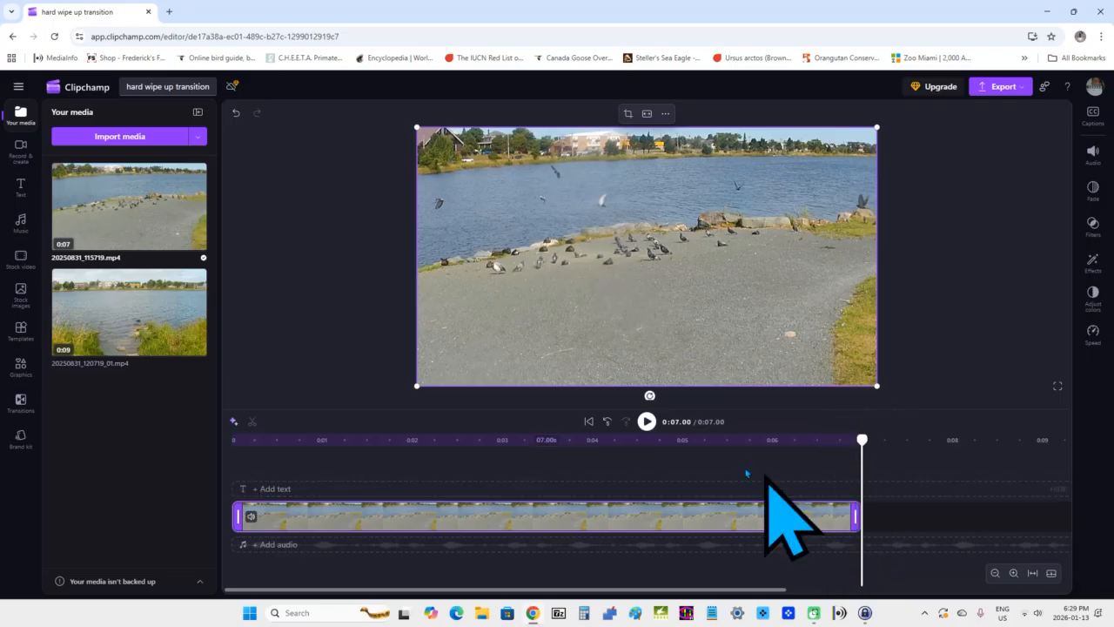
mouse_move(161, 330)
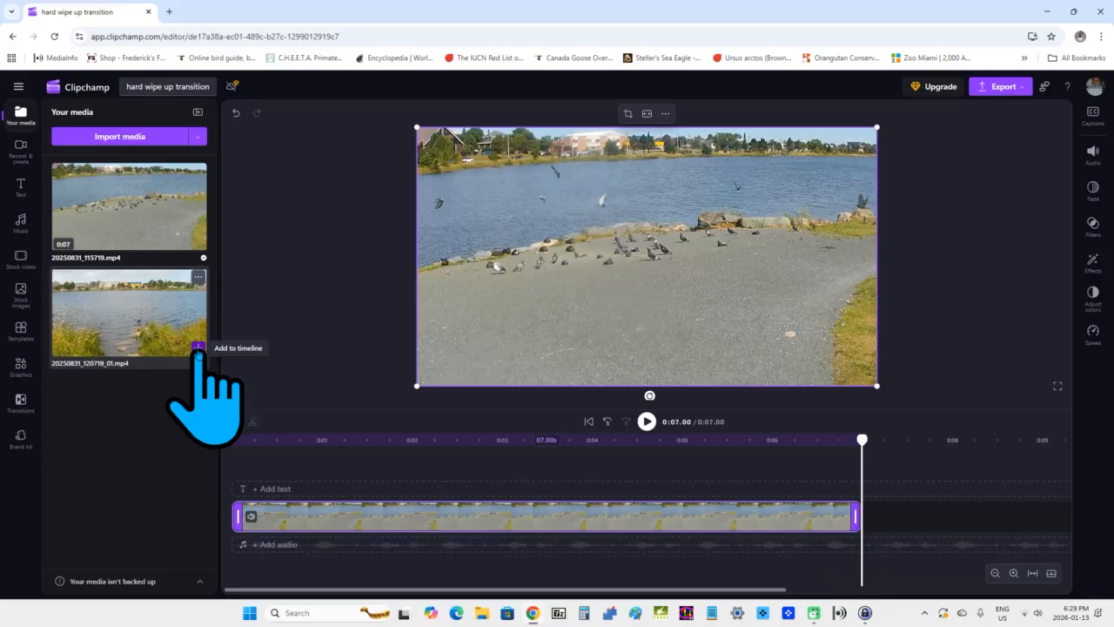
click(198, 347)
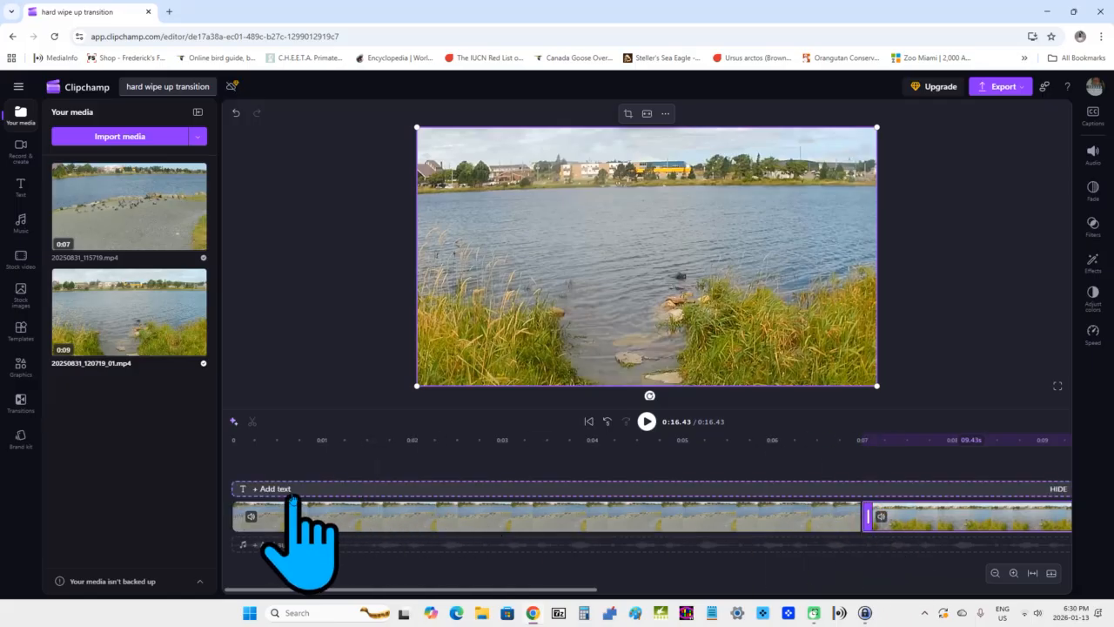
click(255, 518)
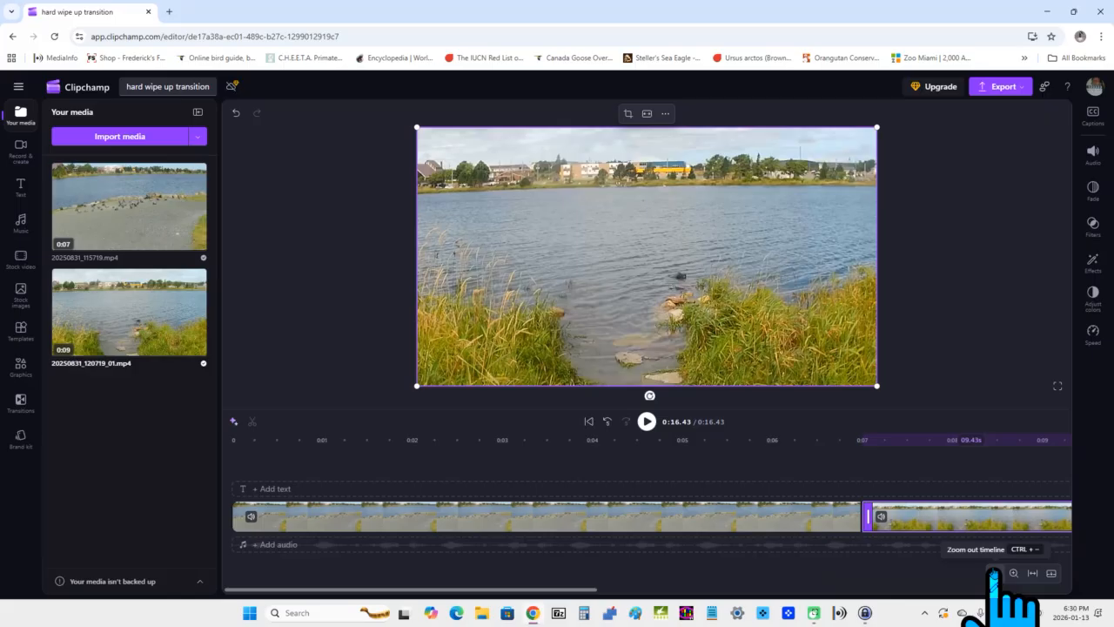
Step: Play the two-clip sequence from the start to preview the cut without a transition
click(994, 573)
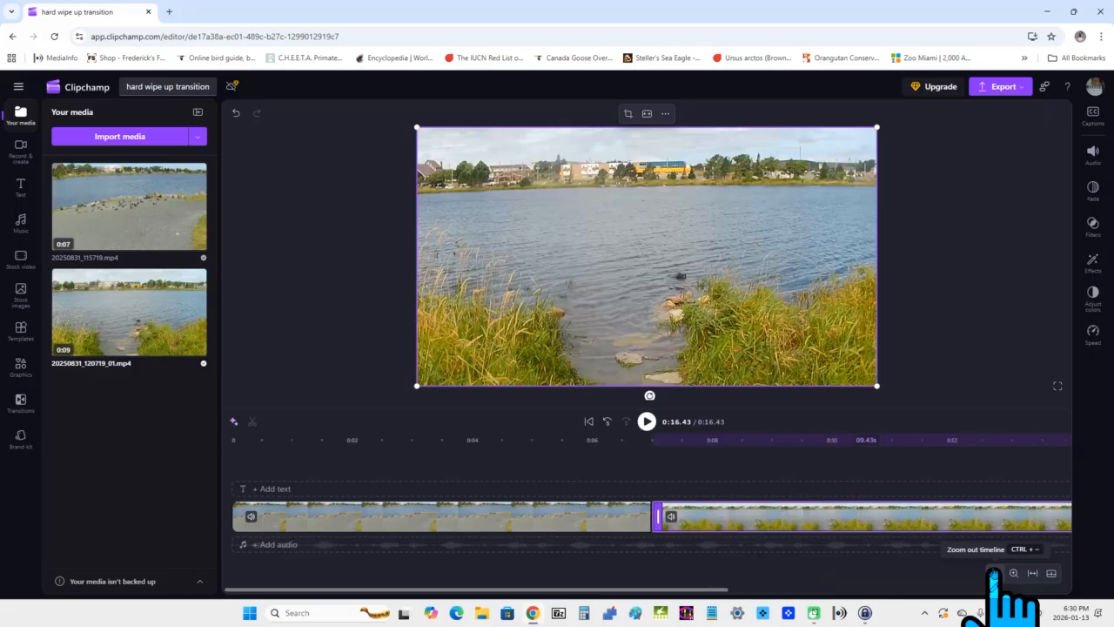
click(994, 573)
click(994, 573)
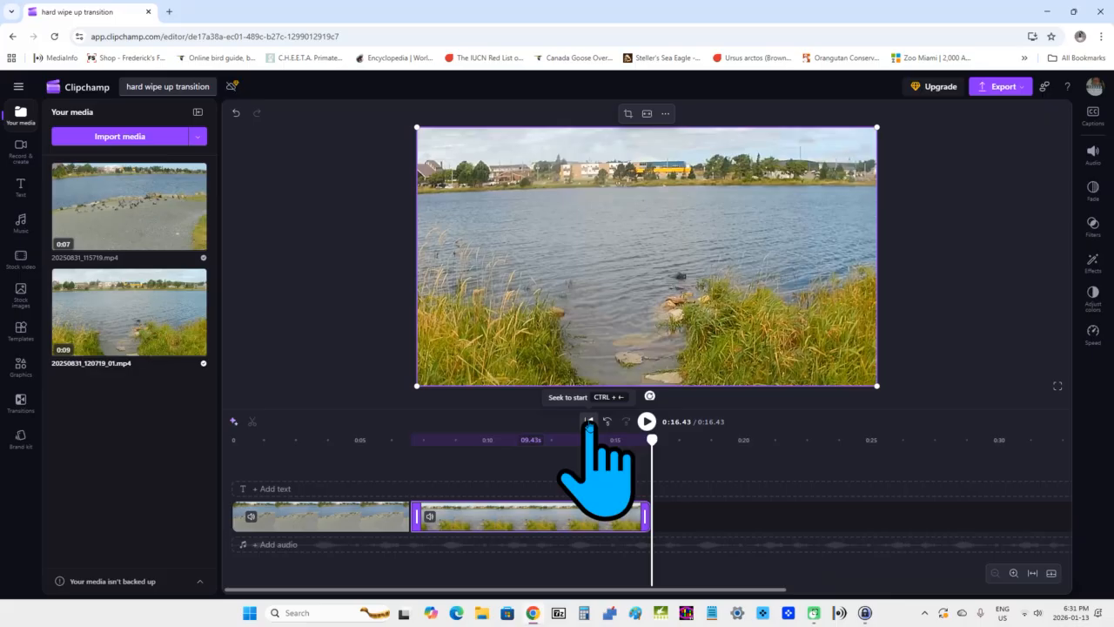
click(588, 424)
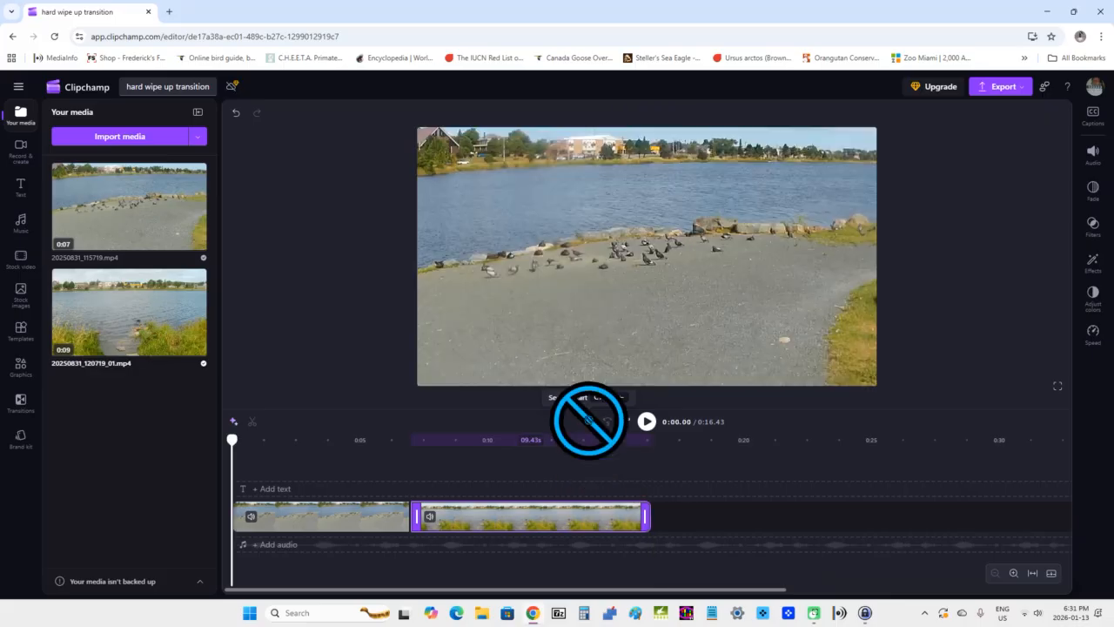
click(649, 422)
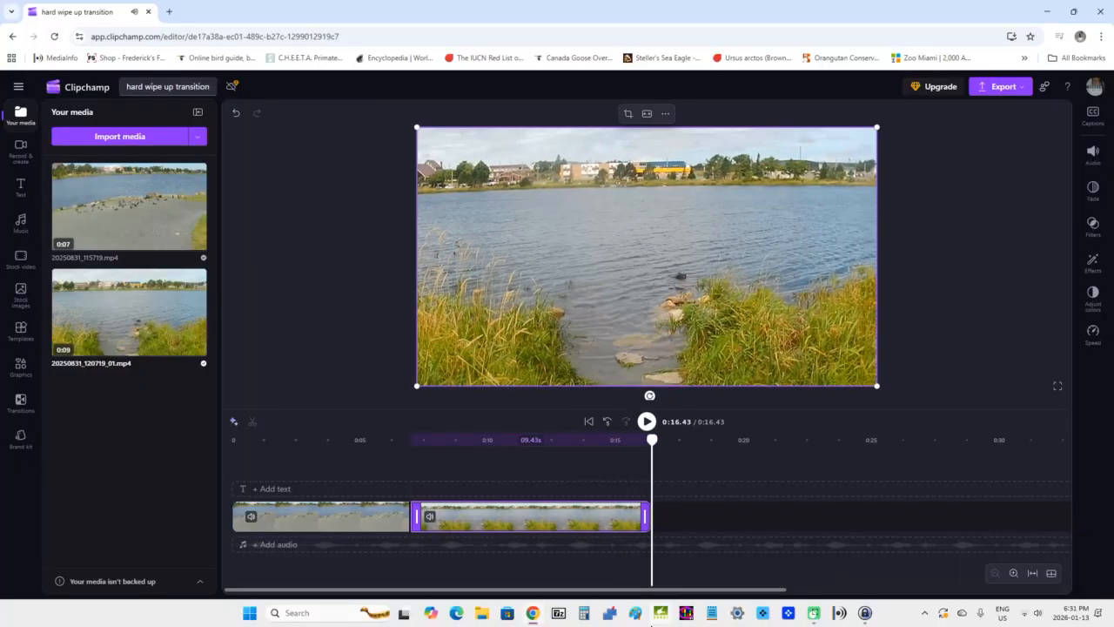
Step: Place the Hard wipe up transition between the two clips on the timeline
click(21, 400)
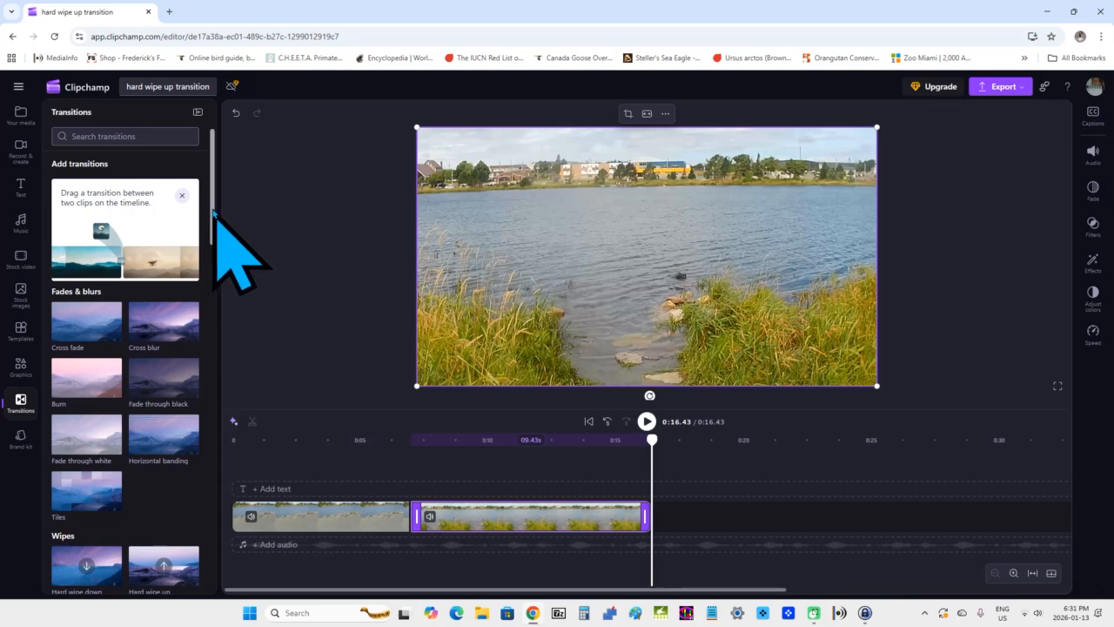
drag(214, 211, 224, 298)
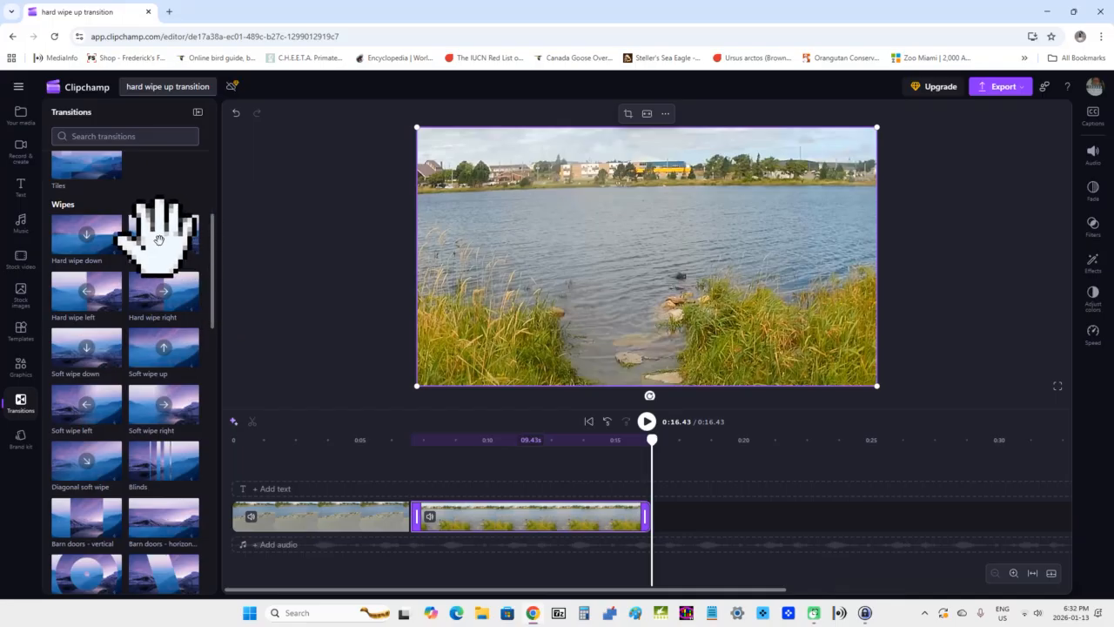
mouse_move(162, 235)
mouse_down()
mouse_move(277, 382)
mouse_move(360, 530)
mouse_move(396, 553)
mouse_move(410, 533)
mouse_up()
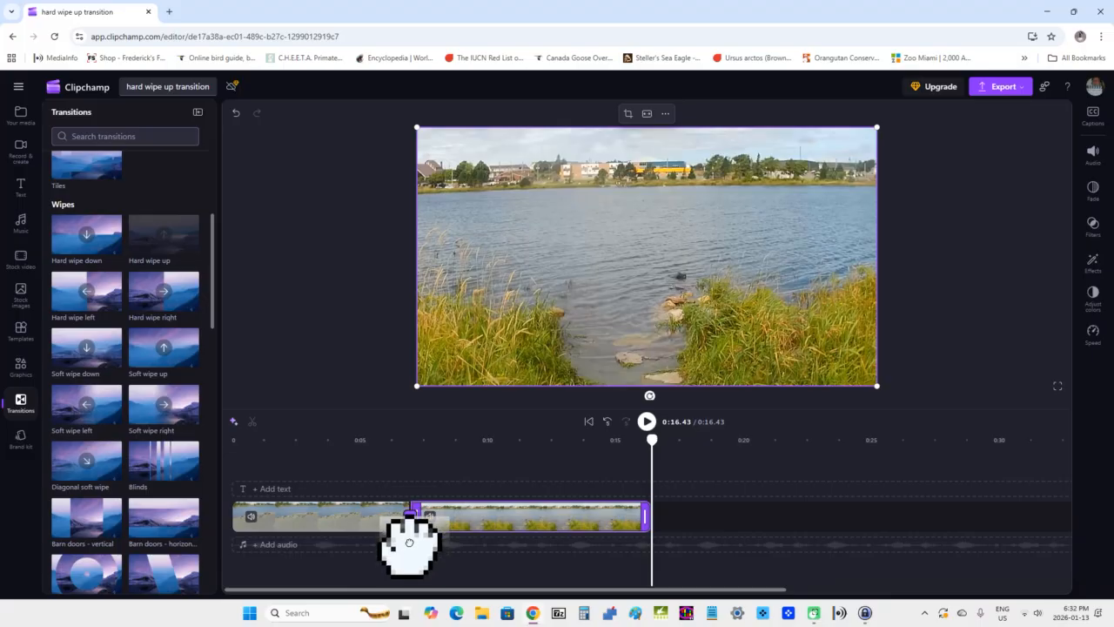
mouse_move(413, 536)
mouse_down()
mouse_move(406, 562)
mouse_move(407, 527)
mouse_up()
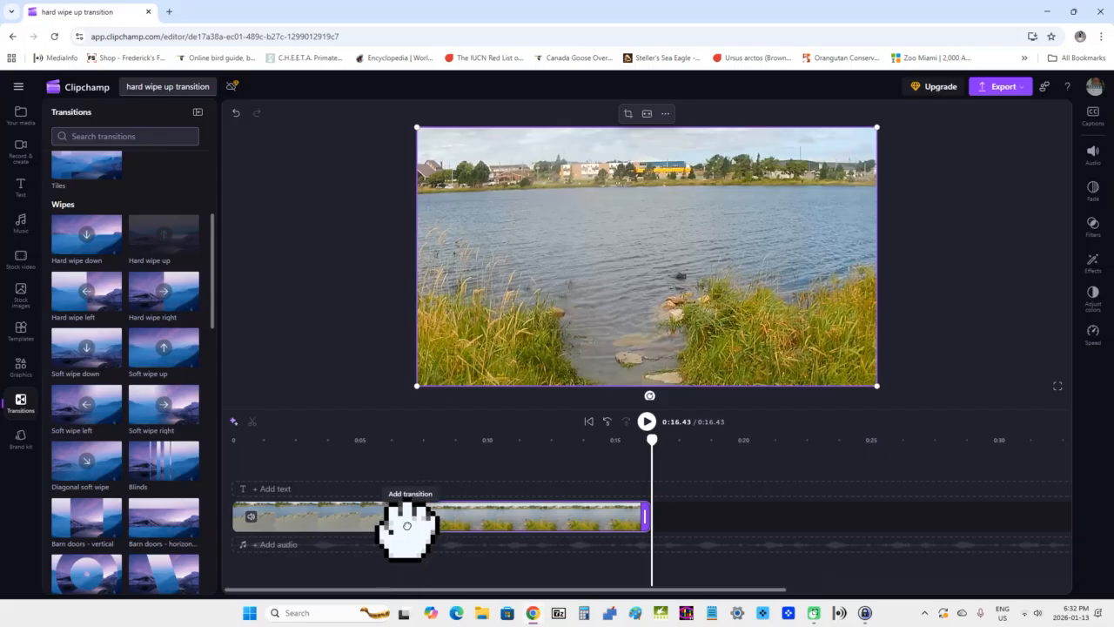
mouse_move(407, 527)
mouse_down()
mouse_move(397, 551)
mouse_move(406, 528)
mouse_up()
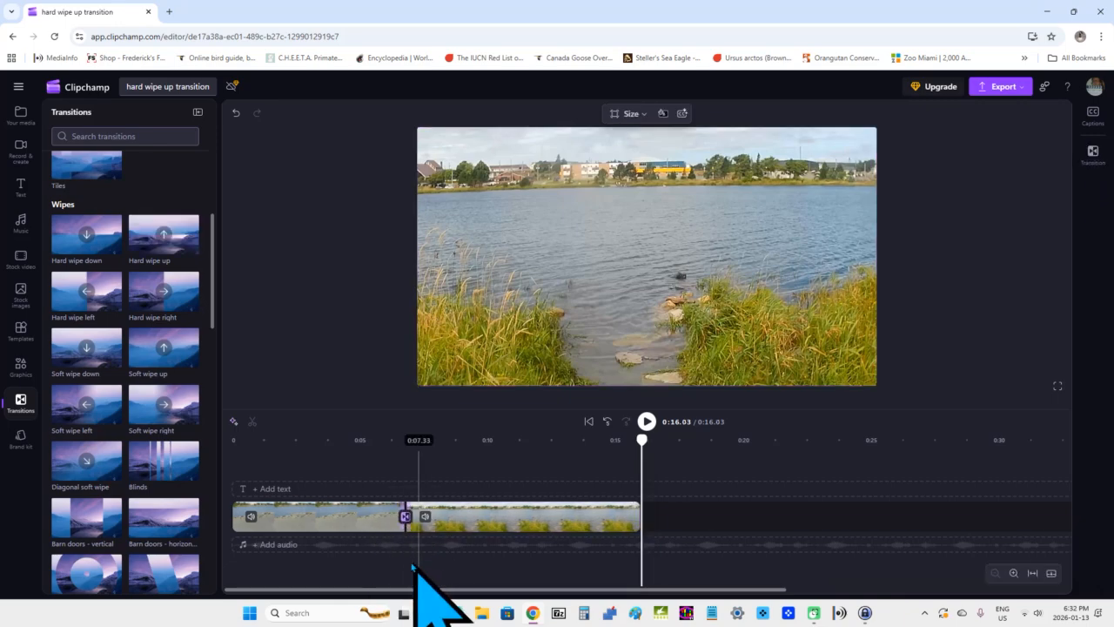
click(432, 515)
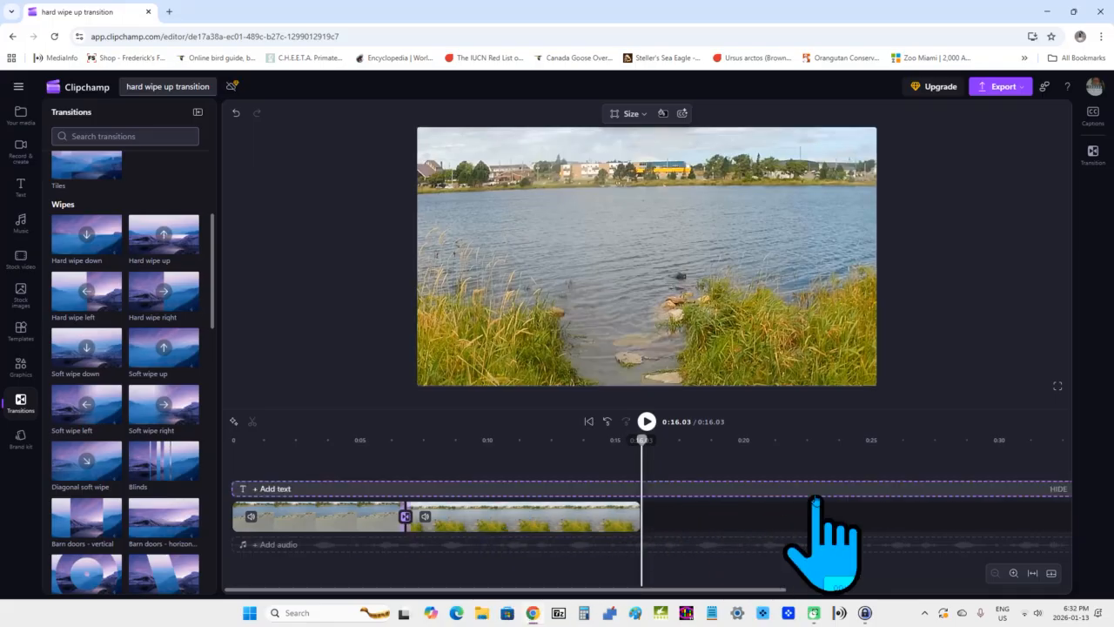
Step: Export the video at 720p quality
click(1002, 86)
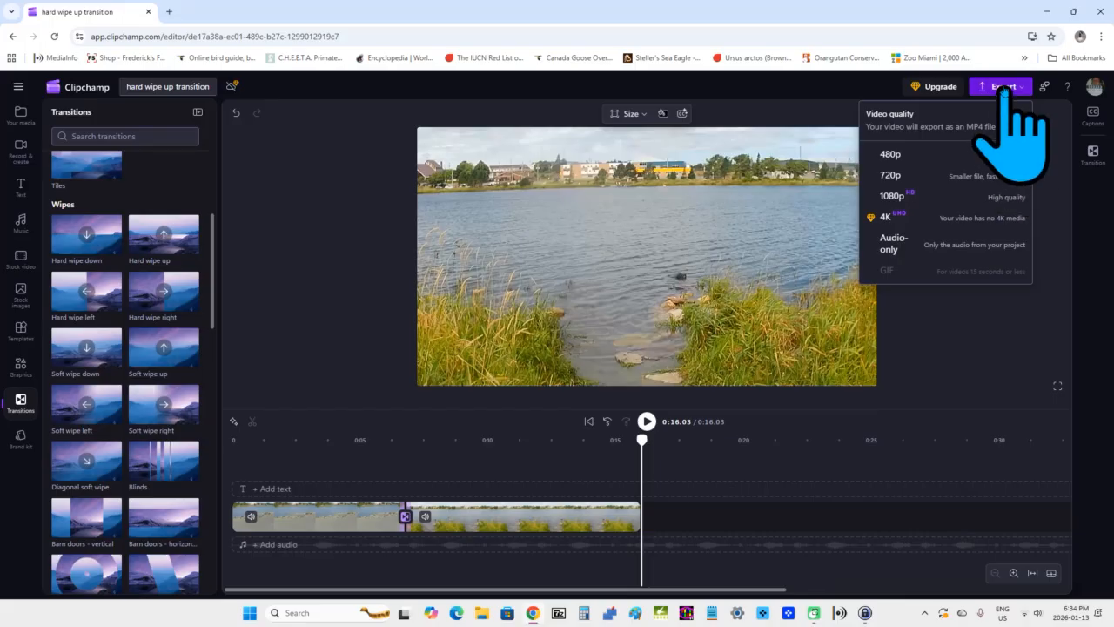
click(909, 178)
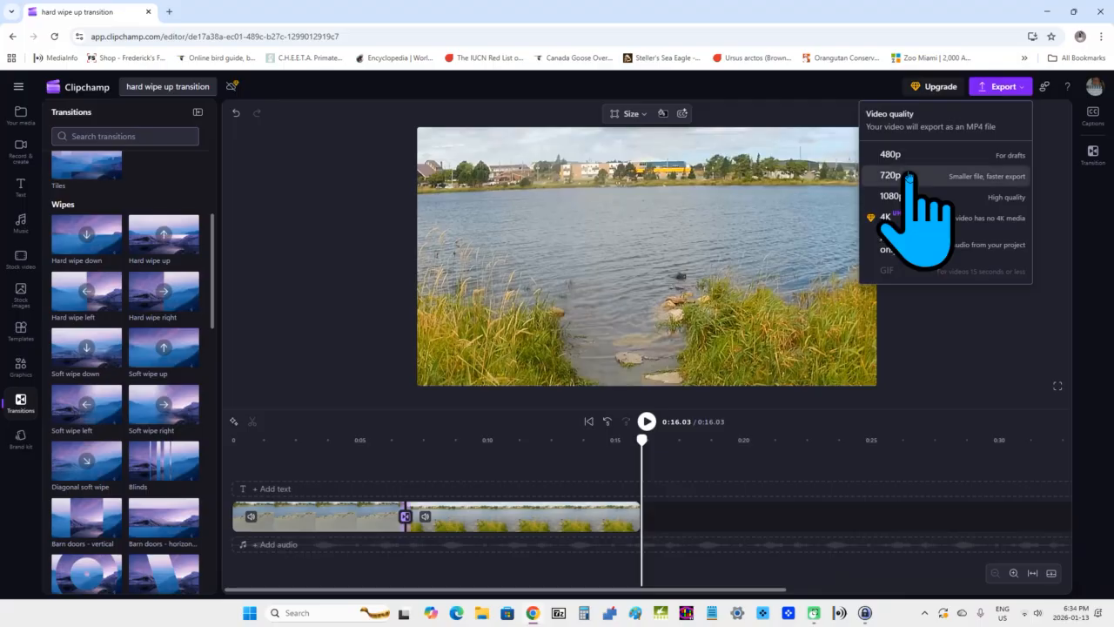
click(909, 178)
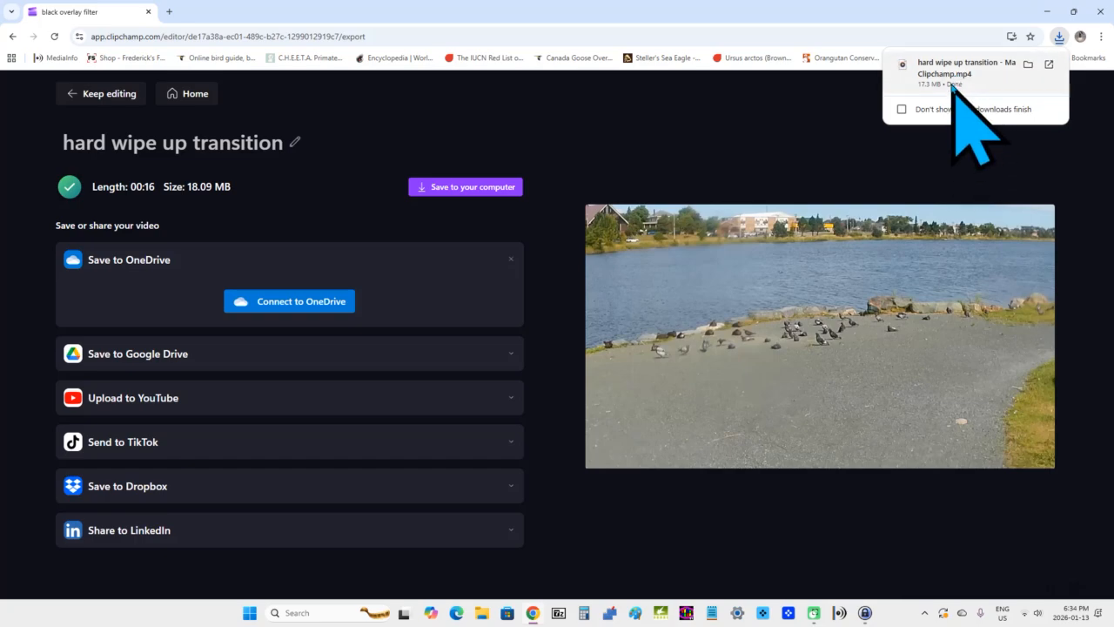
Step: Save the exported MP4 to the computer in Desktop > sample clips > clipchamp > hard wipe up transition, keeping the suggested file name
mouse_move(945, 91)
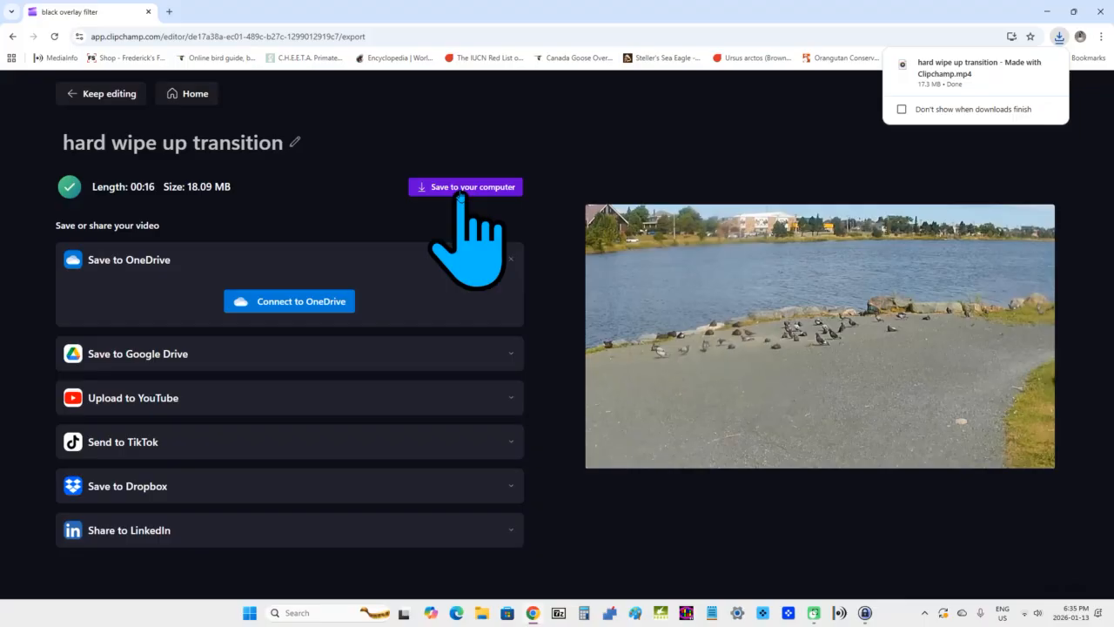
click(461, 193)
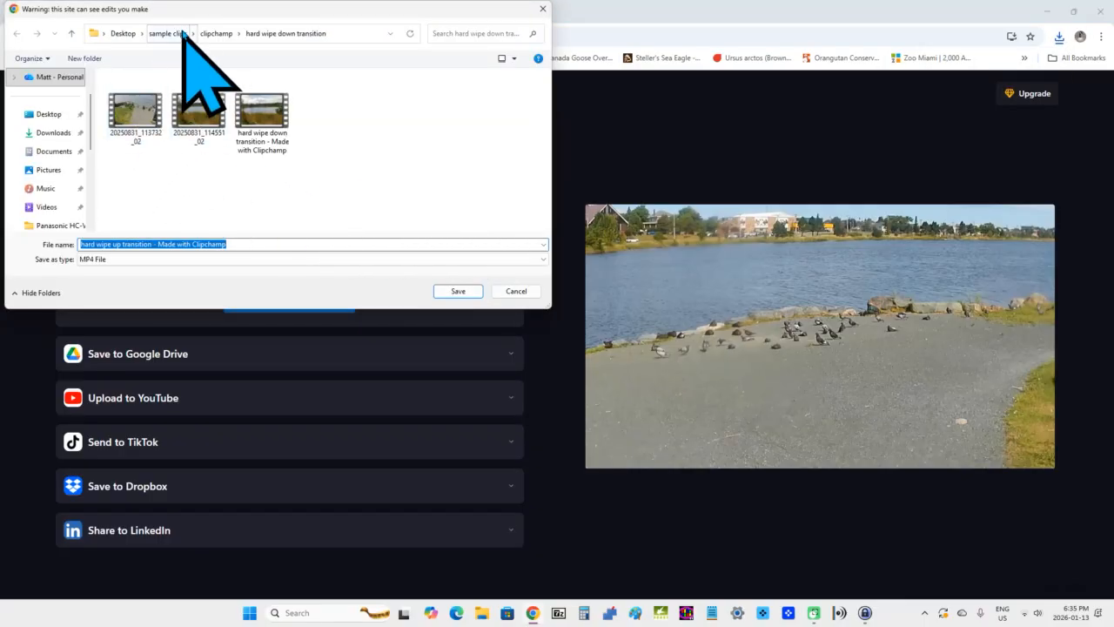
click(213, 34)
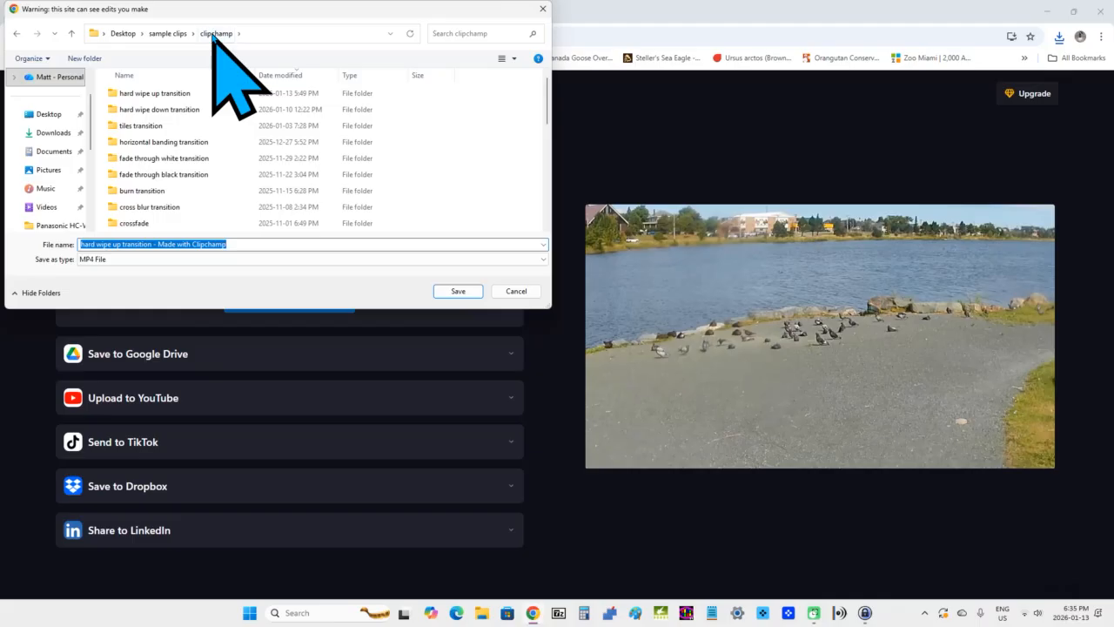
double_click(172, 94)
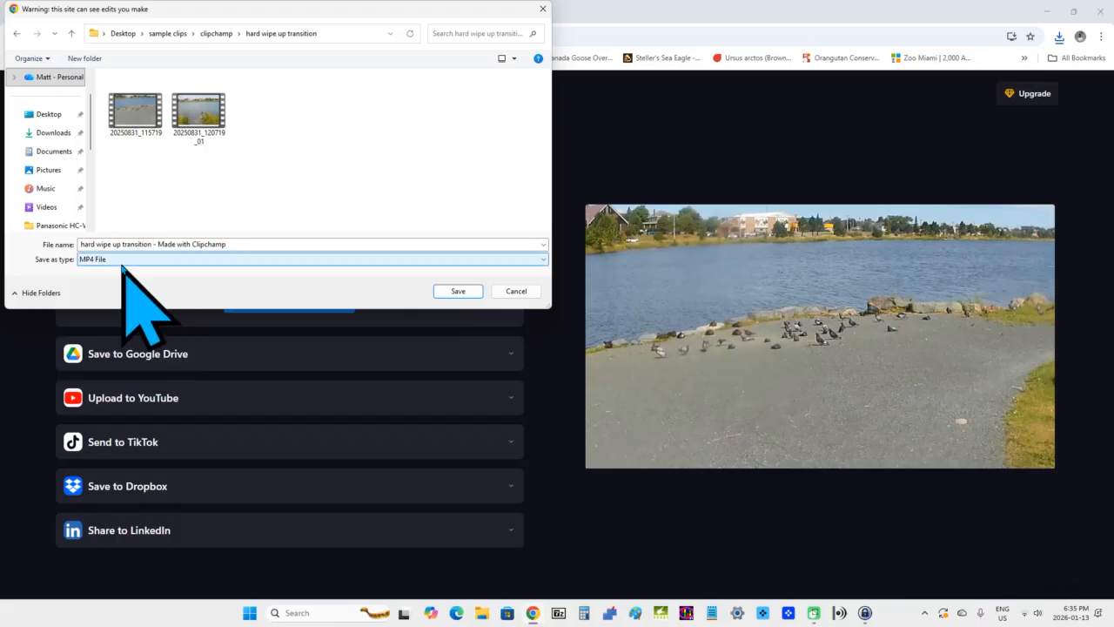
click(452, 296)
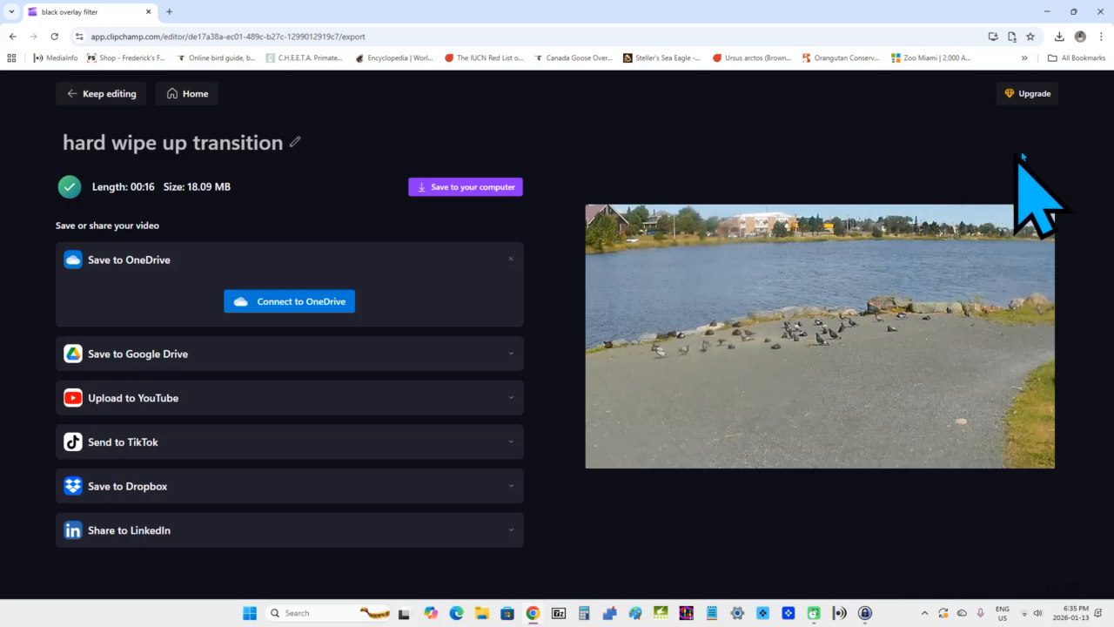
Step: Minimize the open windows and open the desktop folder sample clips > clipchamp > hard wipe up transition
click(1050, 10)
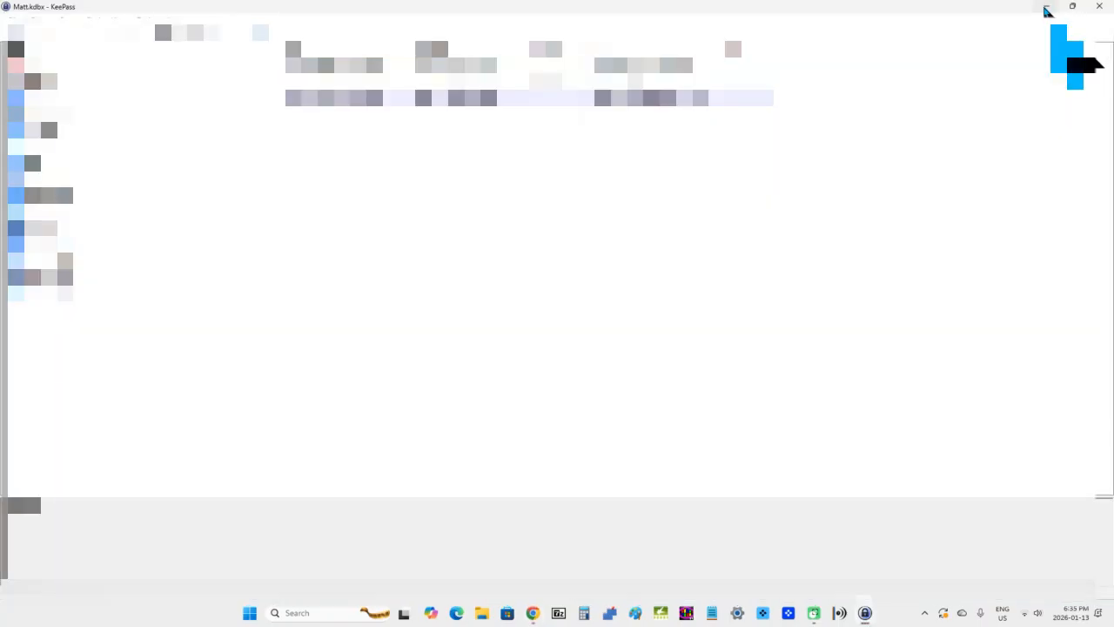
click(1052, 9)
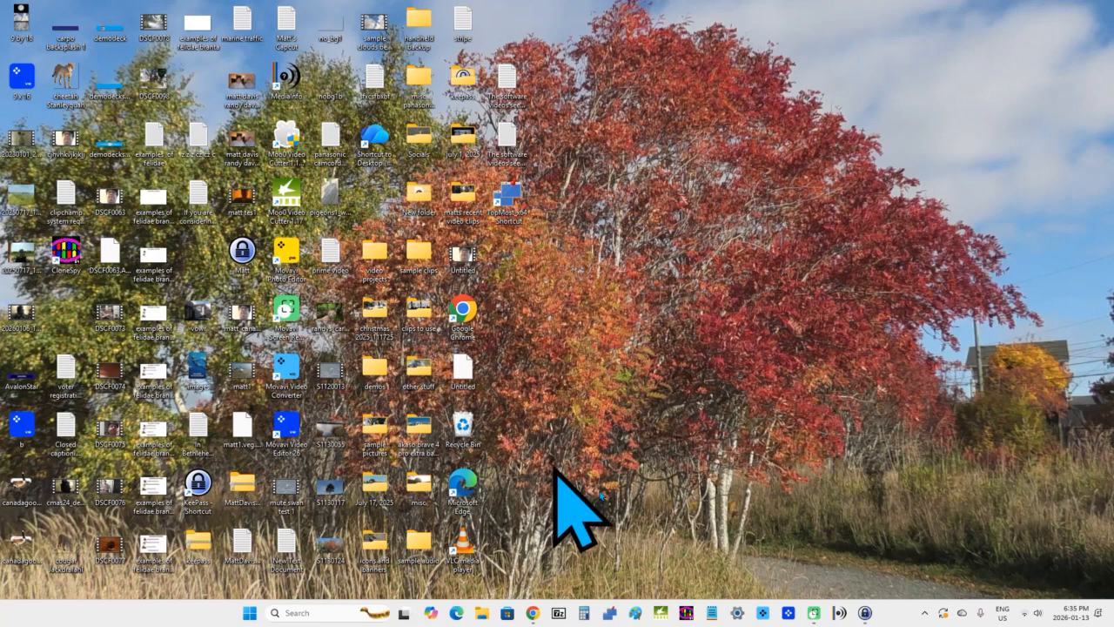
mouse_move(867, 616)
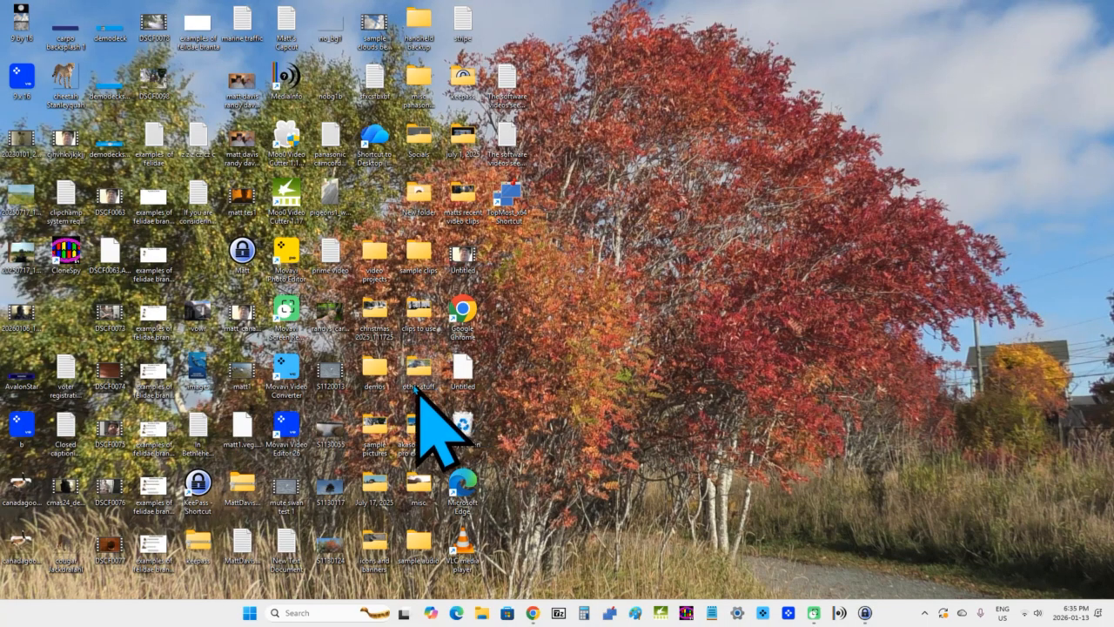
double_click(417, 266)
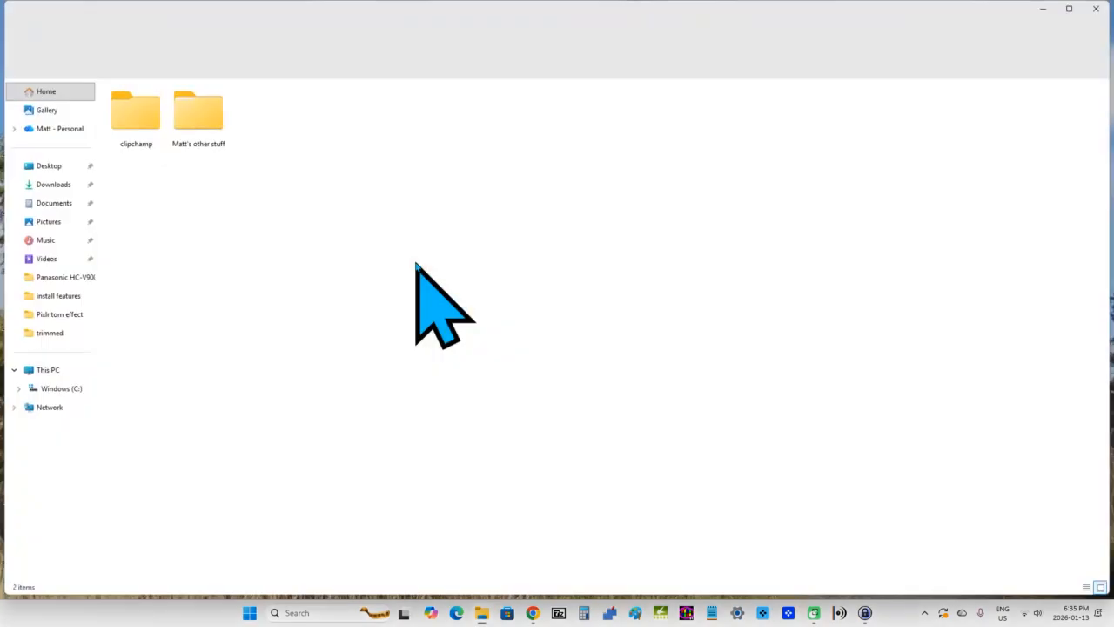
double_click(151, 123)
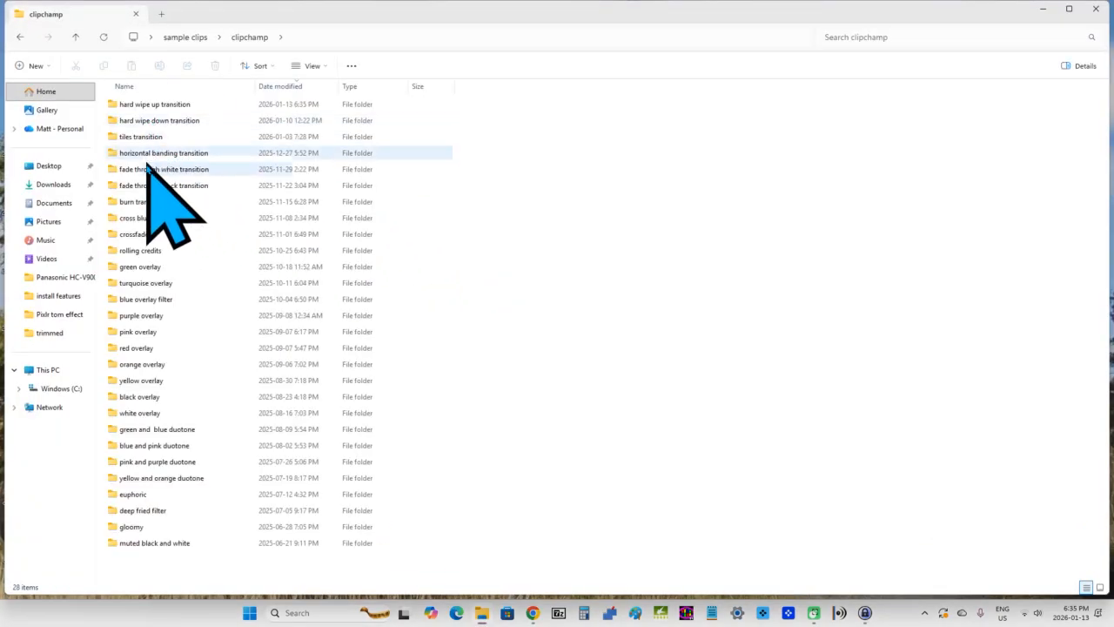
double_click(194, 109)
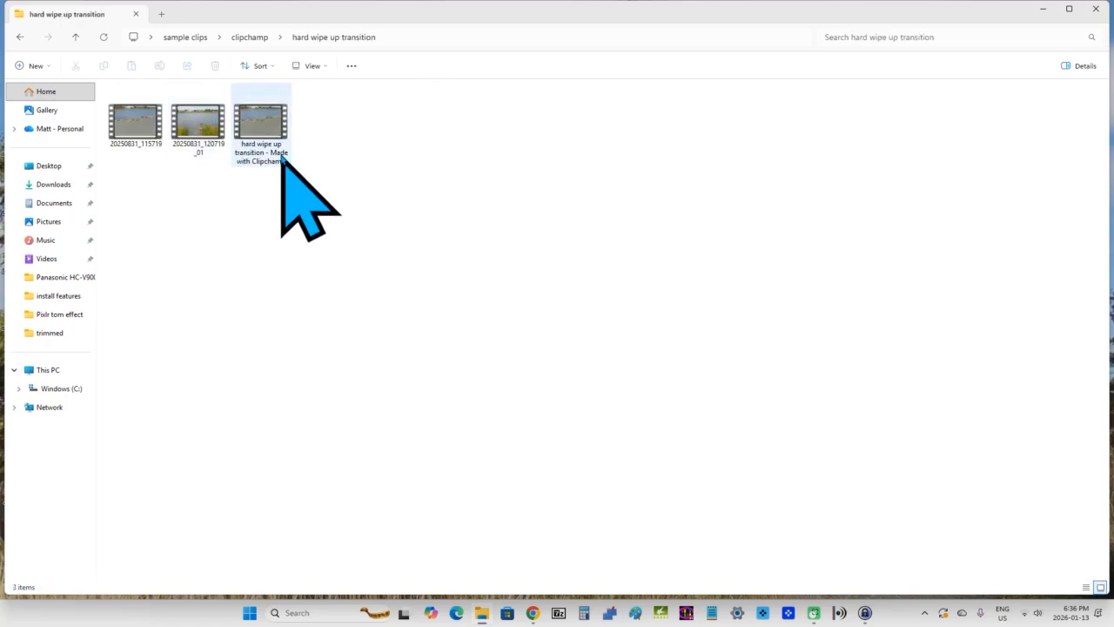
Step: Play the saved "hard wipe up transition - Made with Clipchamp" video full screen, and close the player and the folder
double_click(281, 164)
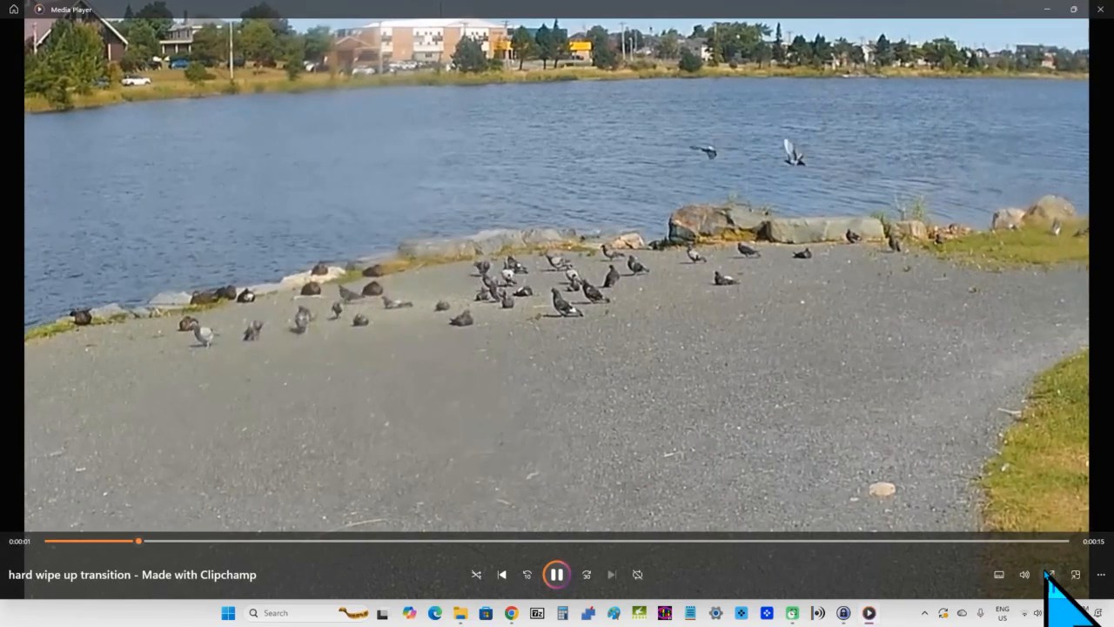
click(1051, 577)
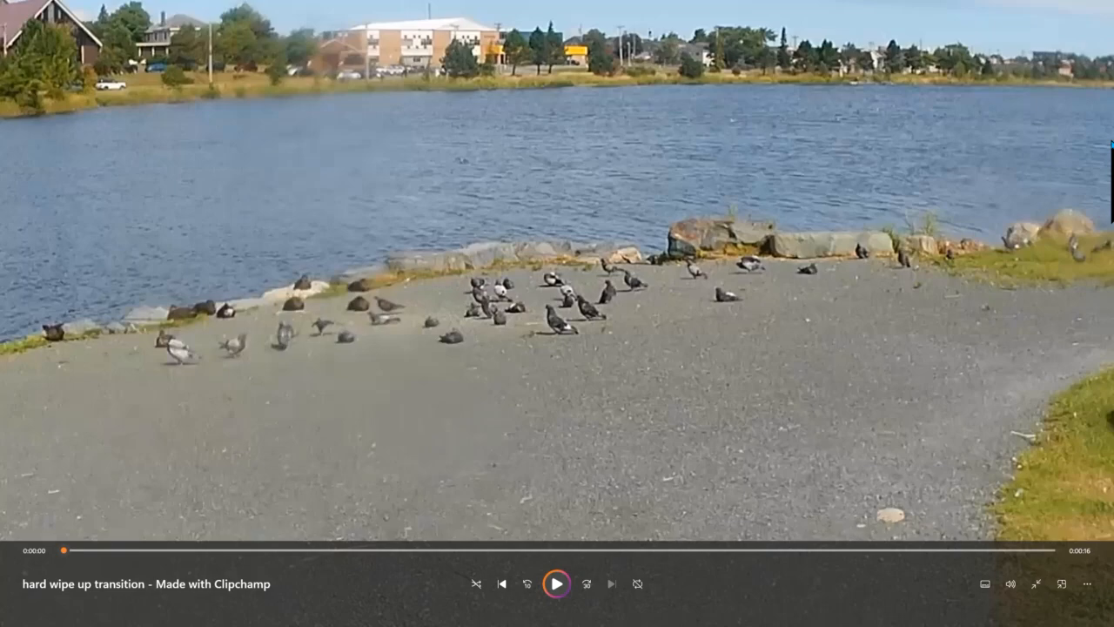
mouse_move(1111, 7)
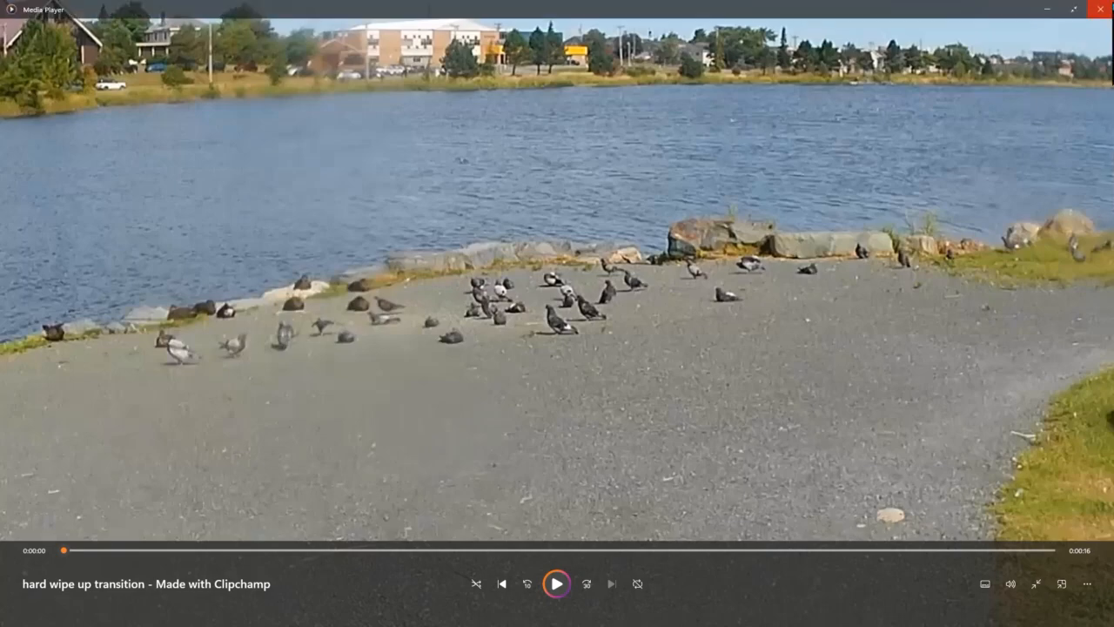
click(1103, 5)
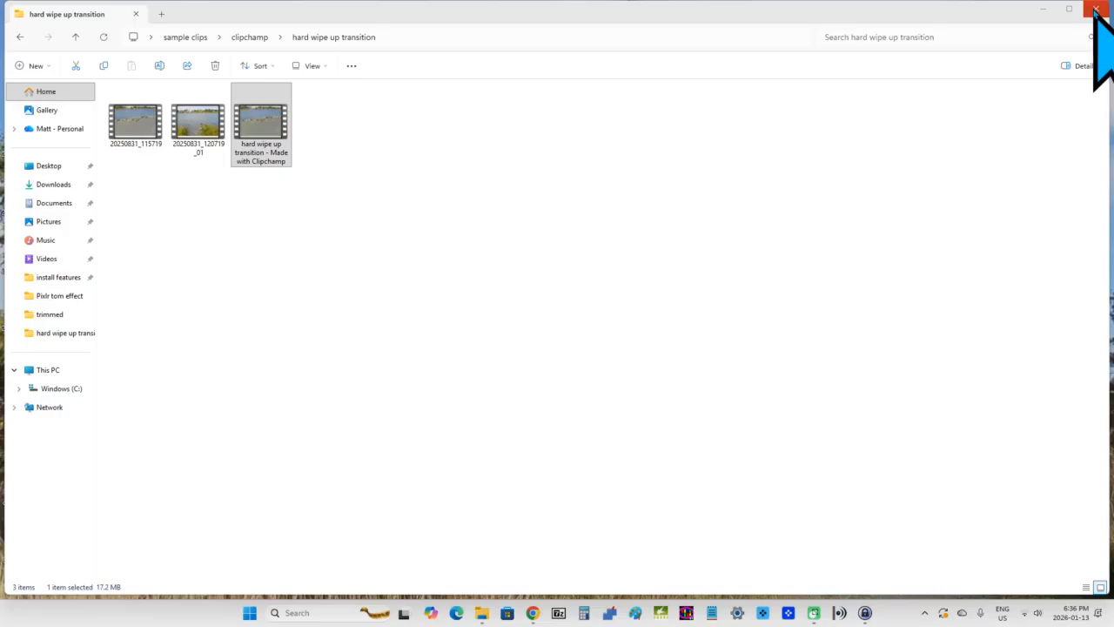
click(1100, 11)
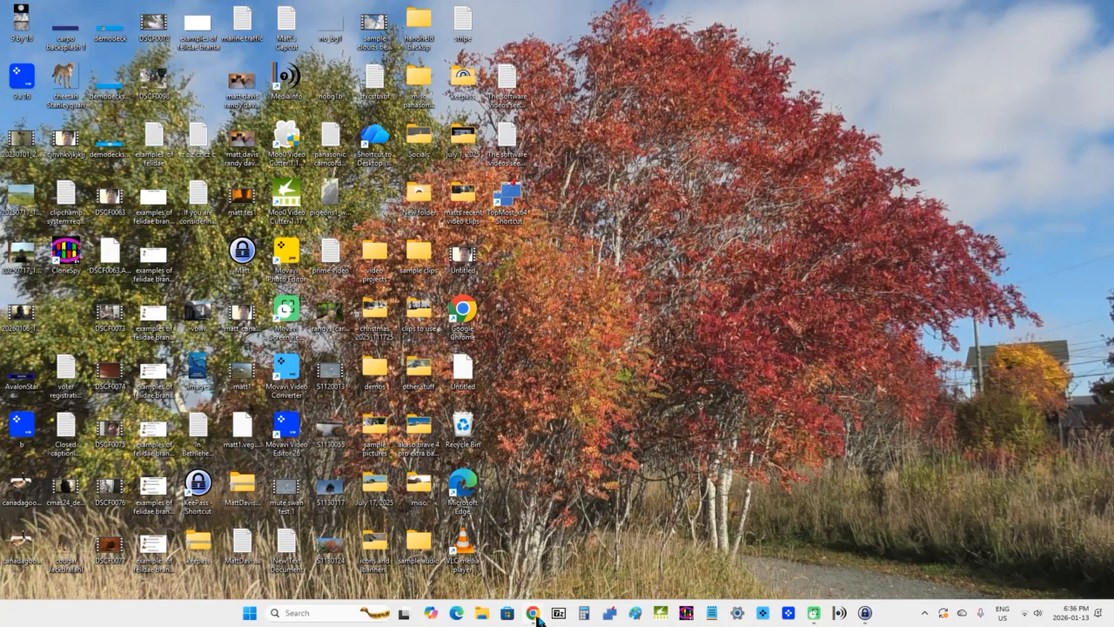
Step: Switch back to Clipchamp in Chrome and return from the export page to editing the project
mouse_move(537, 618)
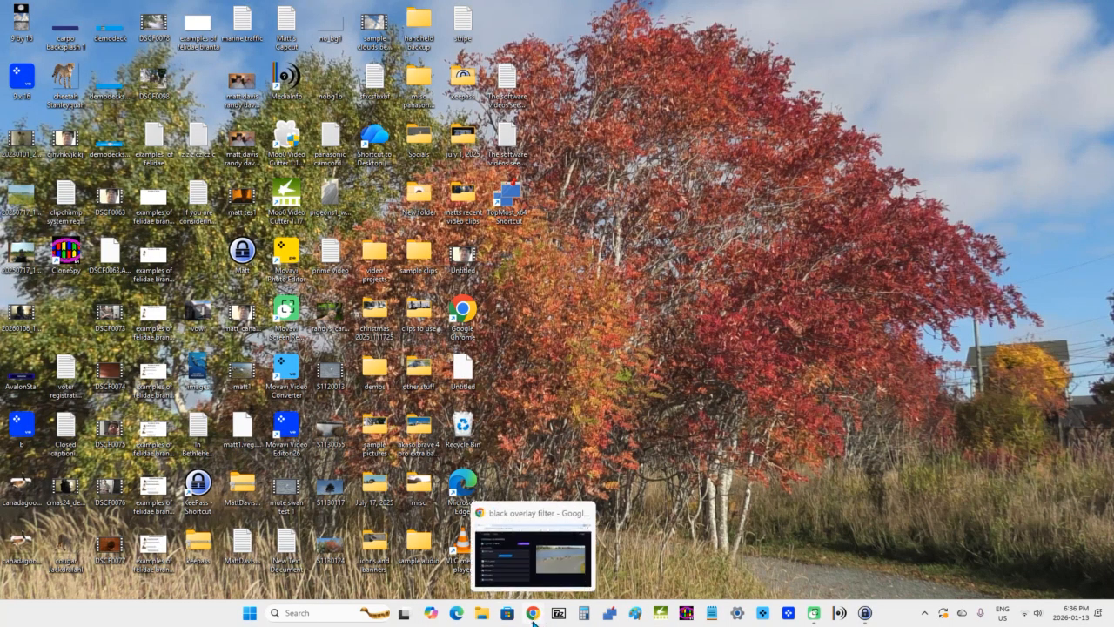
click(532, 616)
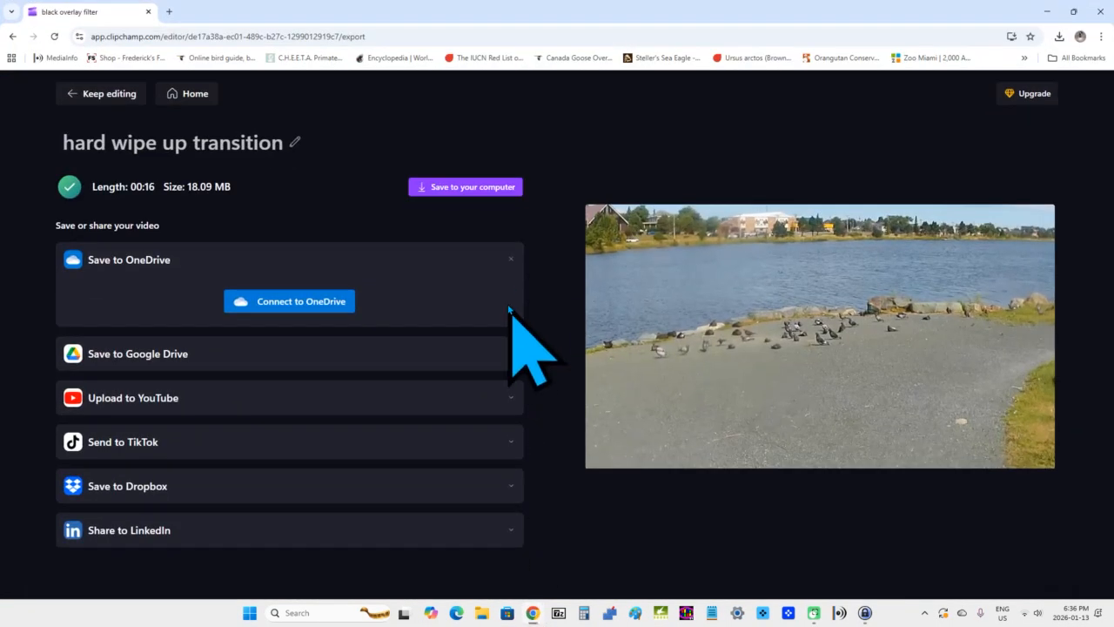
click(106, 99)
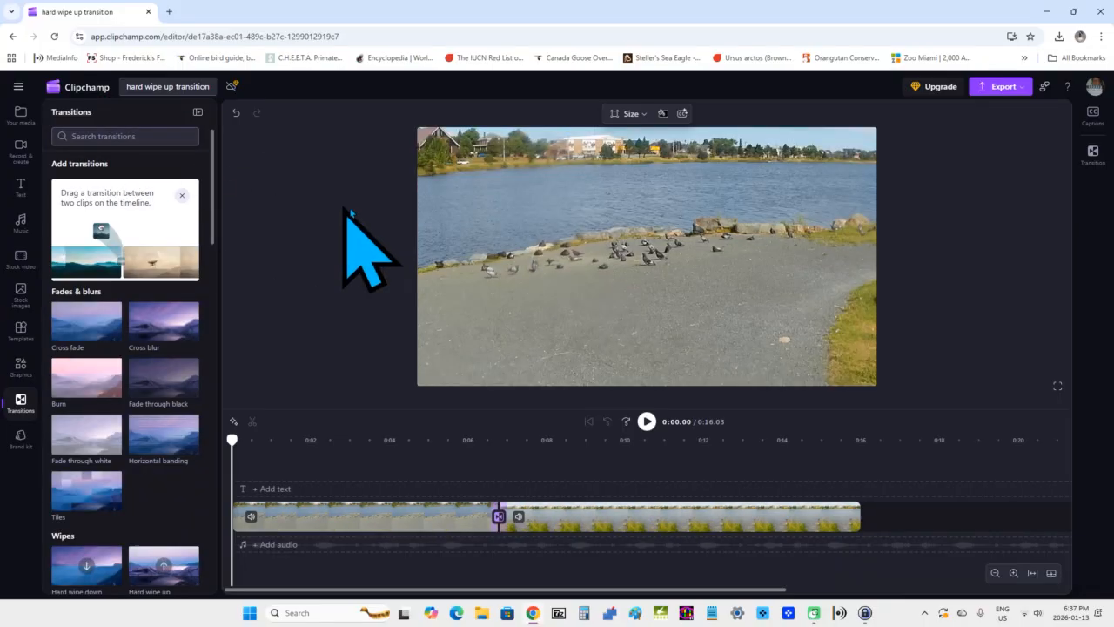
Step: Examine the available video export quality options and close the list without choosing one
mouse_move(533, 612)
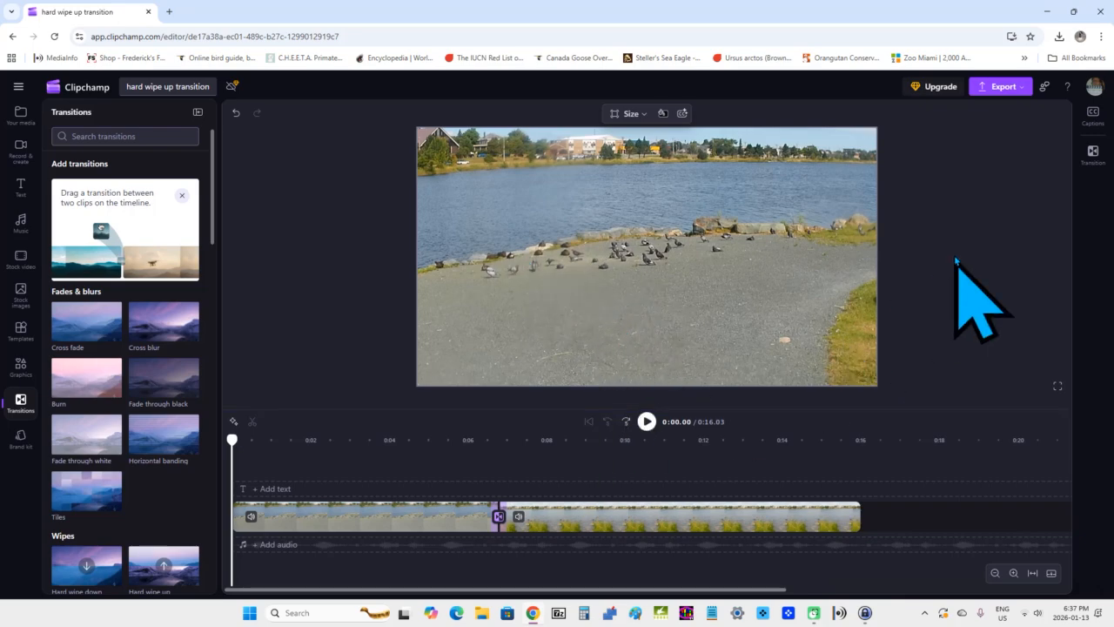
click(1021, 94)
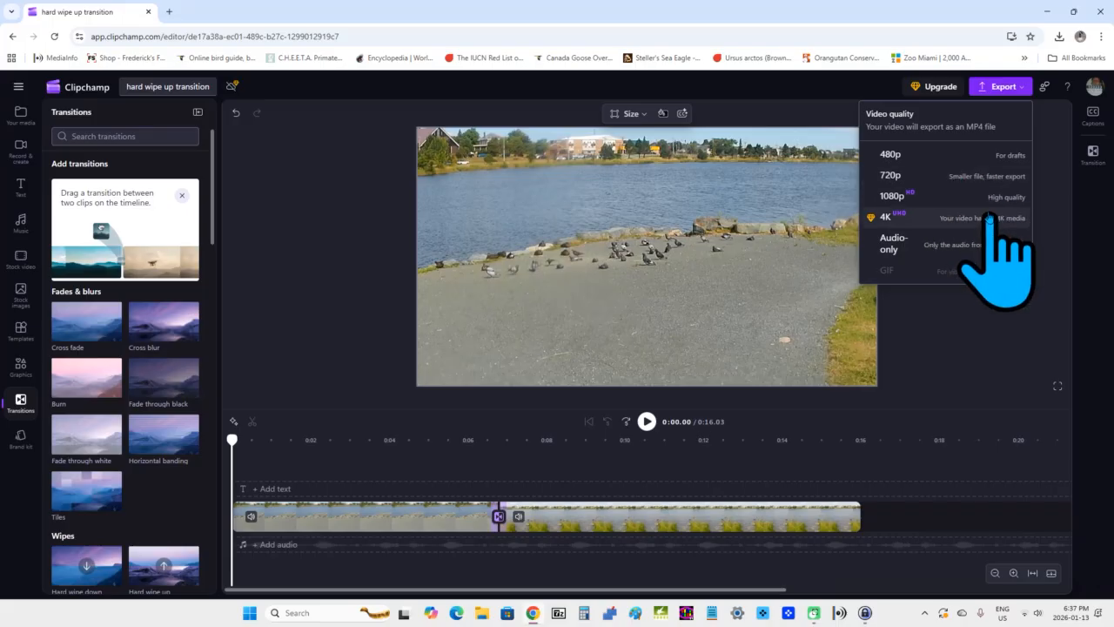
click(376, 188)
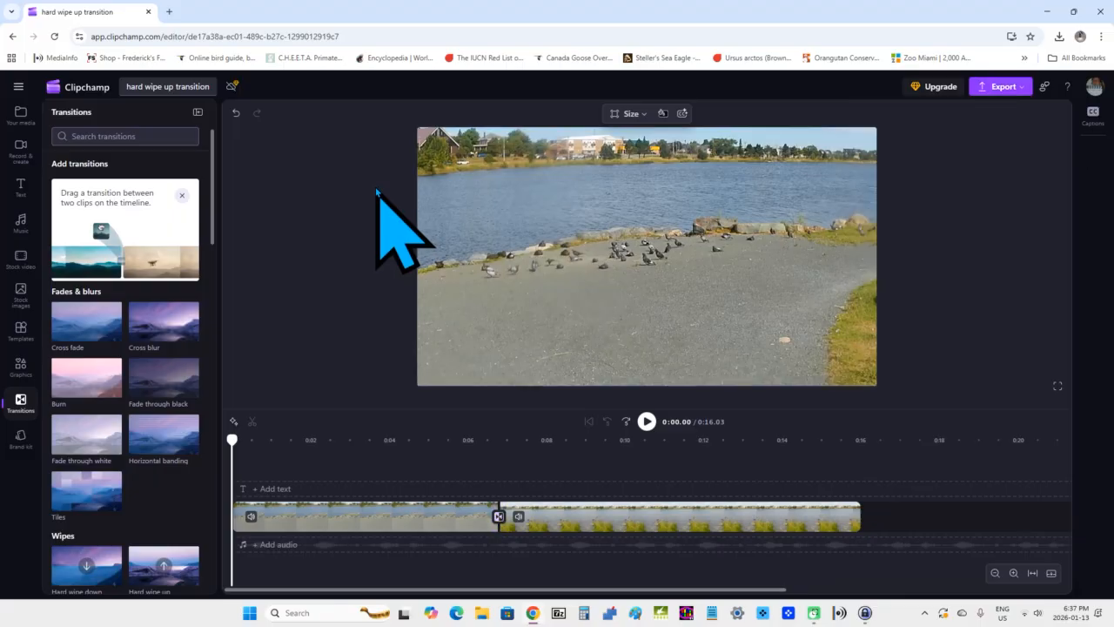
Step: Go back to the Clipchamp home page and reopen the hard wipe up transition project from Your videos
click(18, 90)
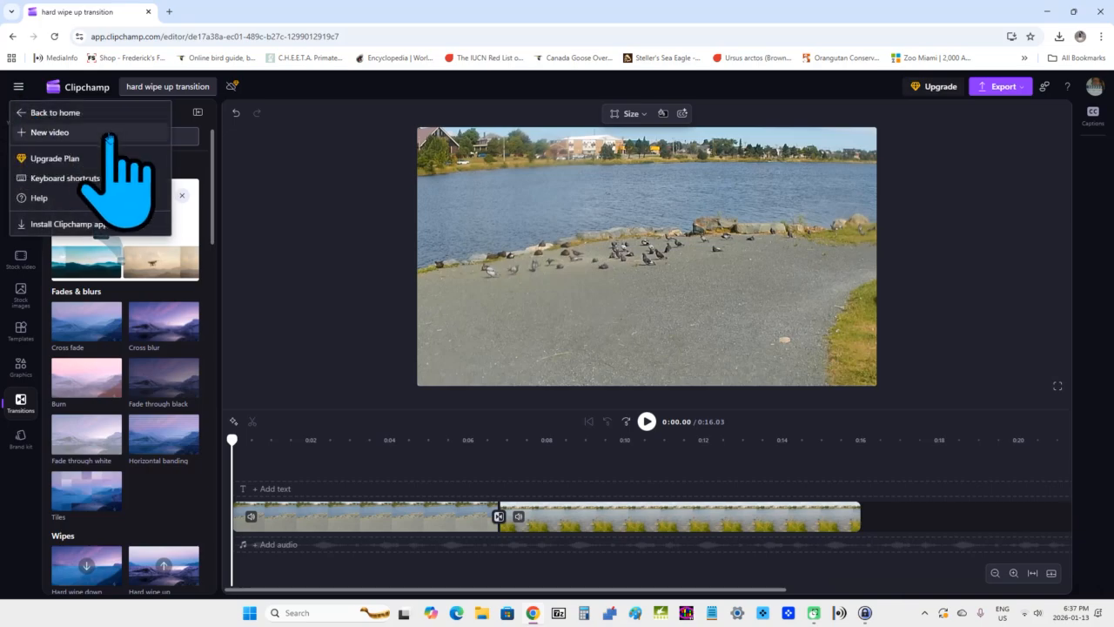
click(111, 113)
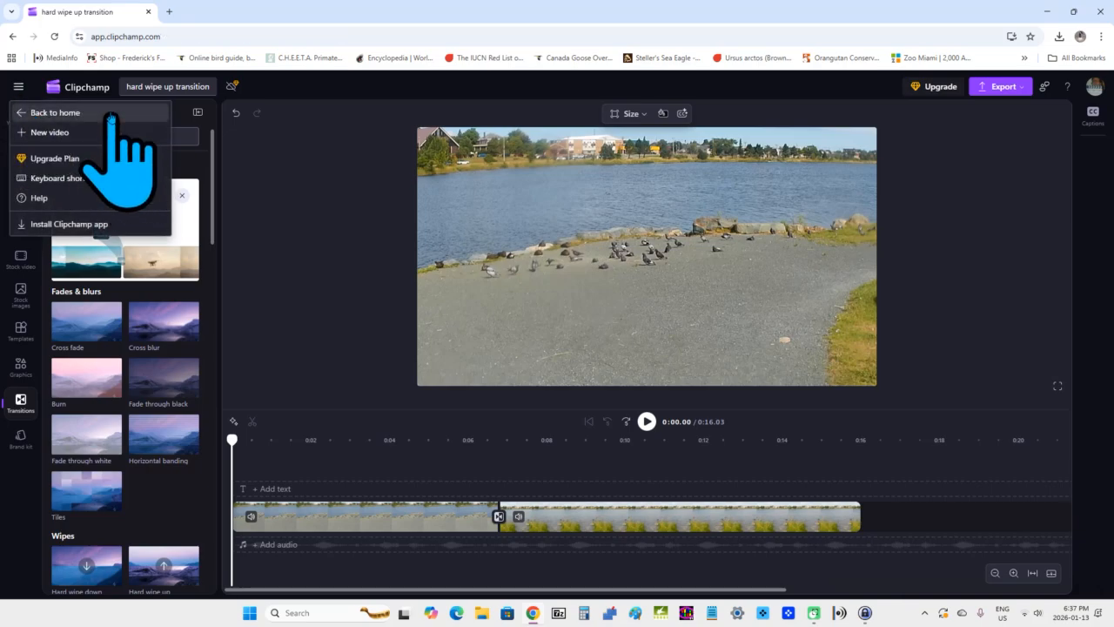
scroll(579, 300, down, 2)
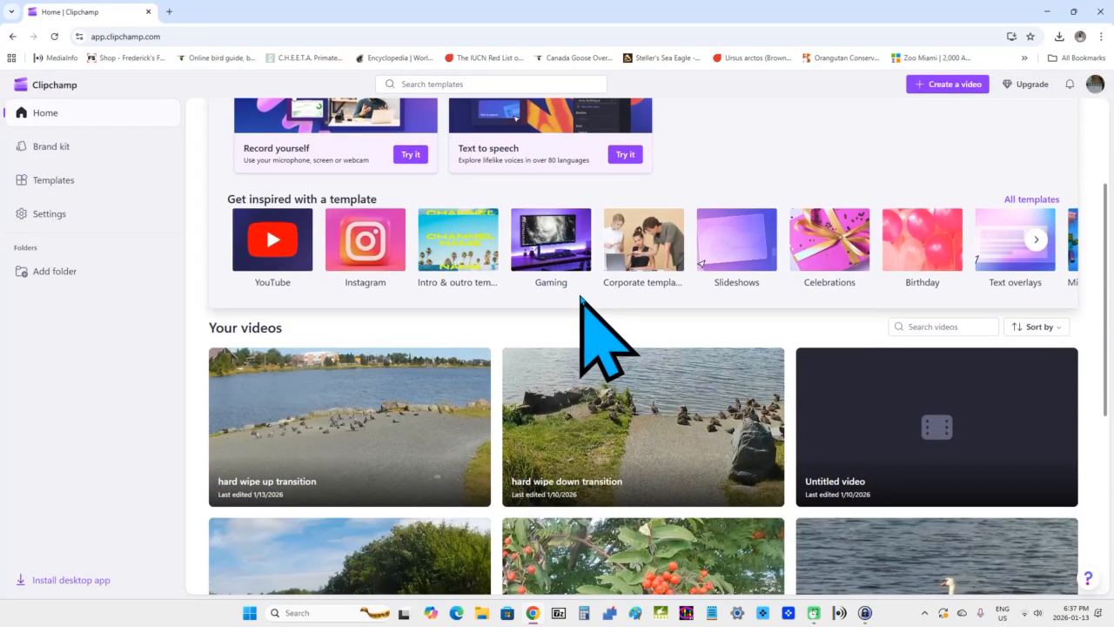
scroll(583, 301, down, 1)
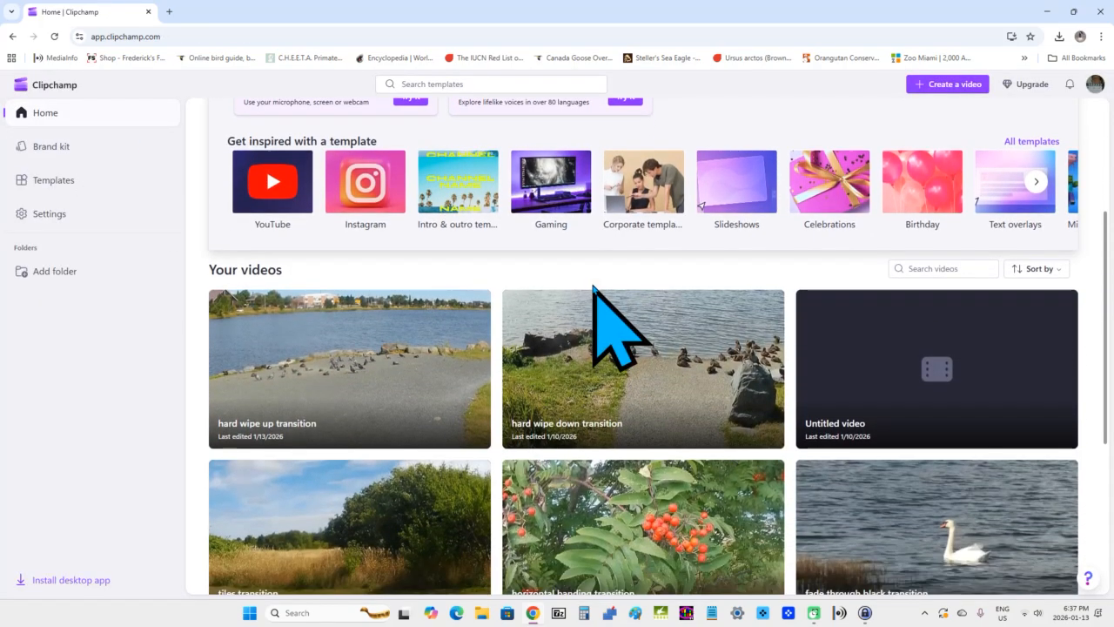
click(394, 350)
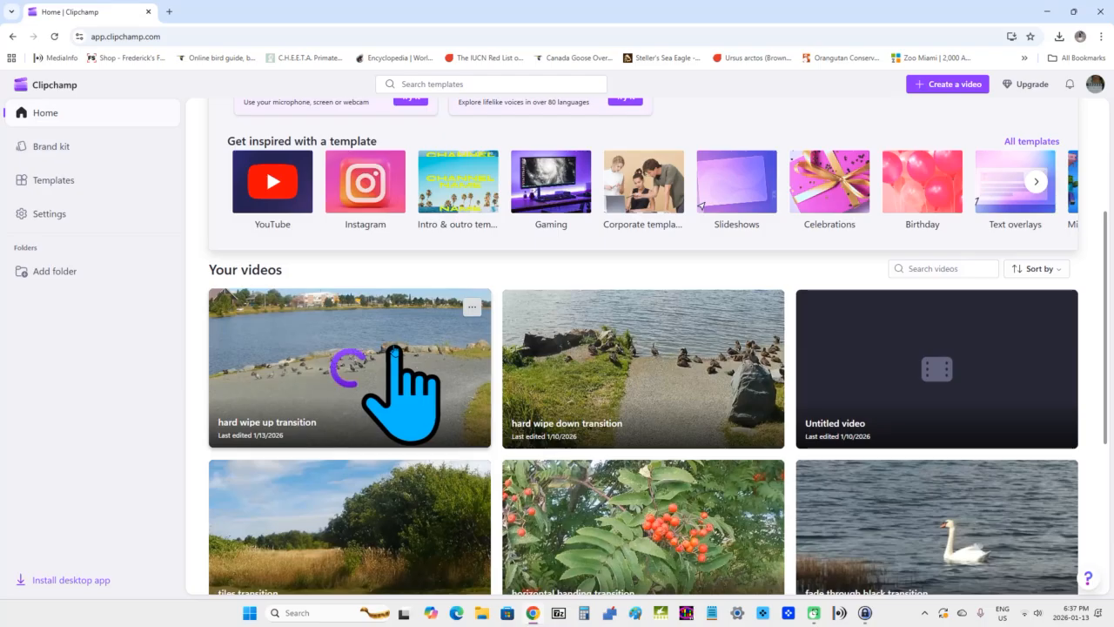